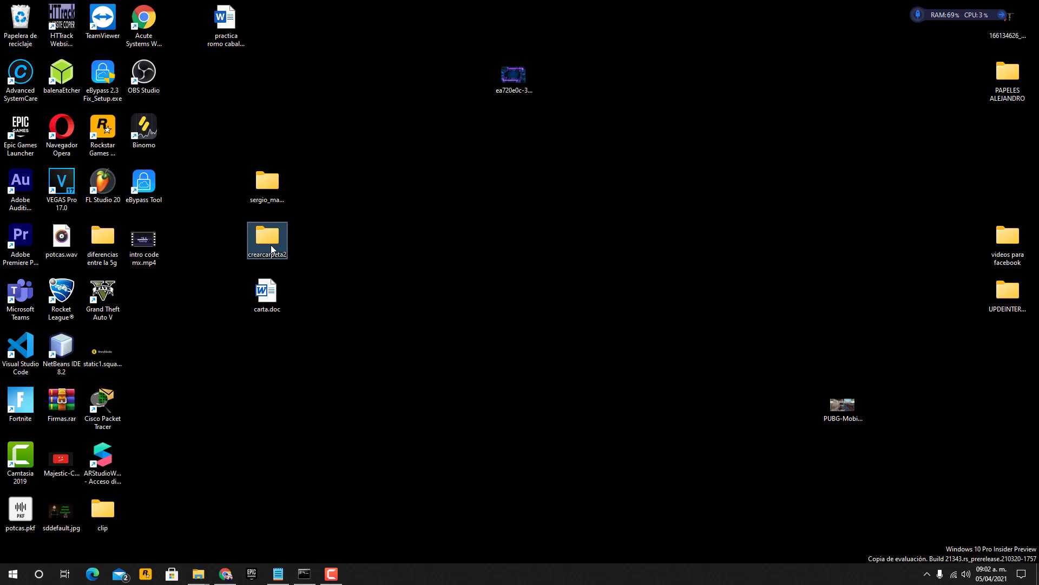
# Select the crearcarpeta2 folder, the other folder and carta.doc, and drag them to the top centre of the desktop.
pyautogui.moveTo(270, 245)
pyautogui.moveTo(216, 166); pyautogui.dragTo(321, 298)
pyautogui.click(321, 294)
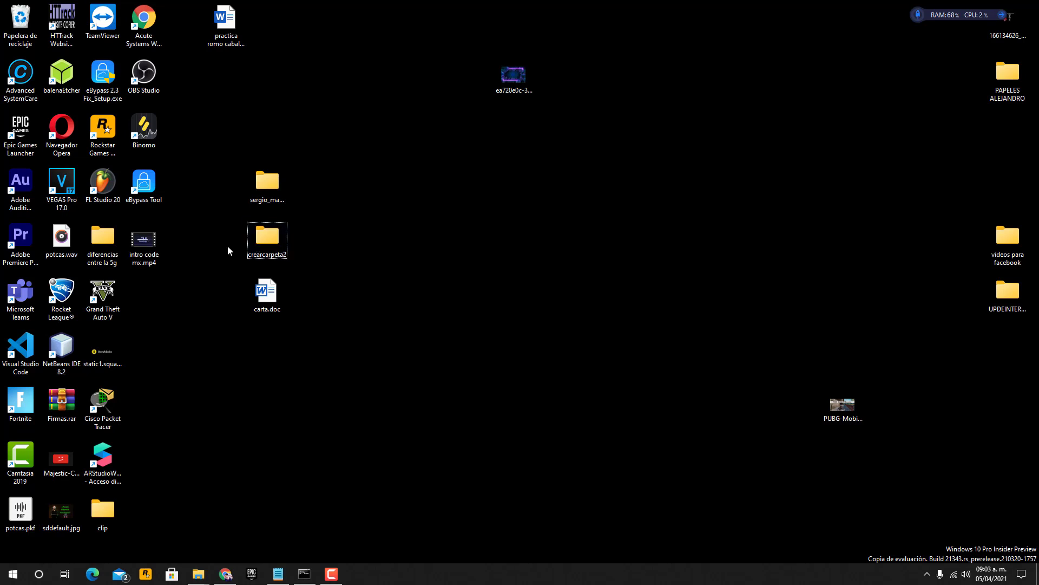
pyautogui.moveTo(242, 135); pyautogui.dragTo(294, 307)
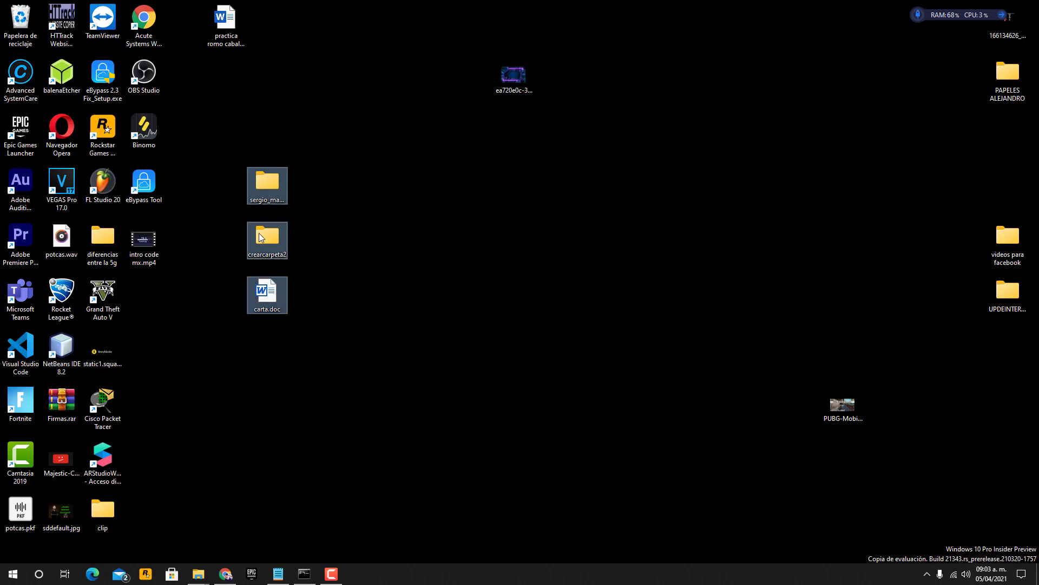
pyautogui.moveTo(270, 237); pyautogui.dragTo(599, 73)
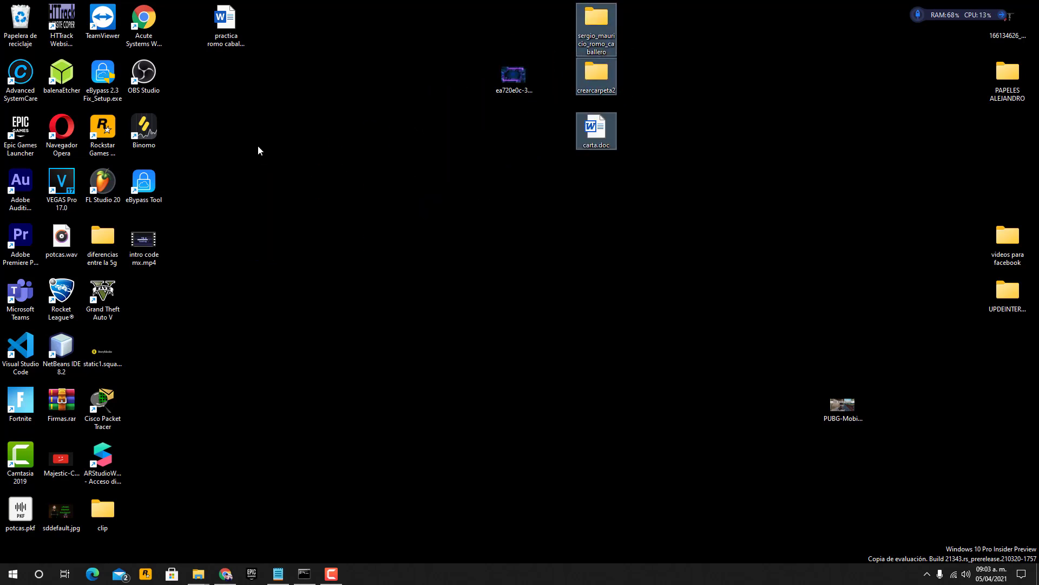
# Launch the Command Prompt by running cmd from the Win+R Run dialog.
pyautogui.click(8, 579)
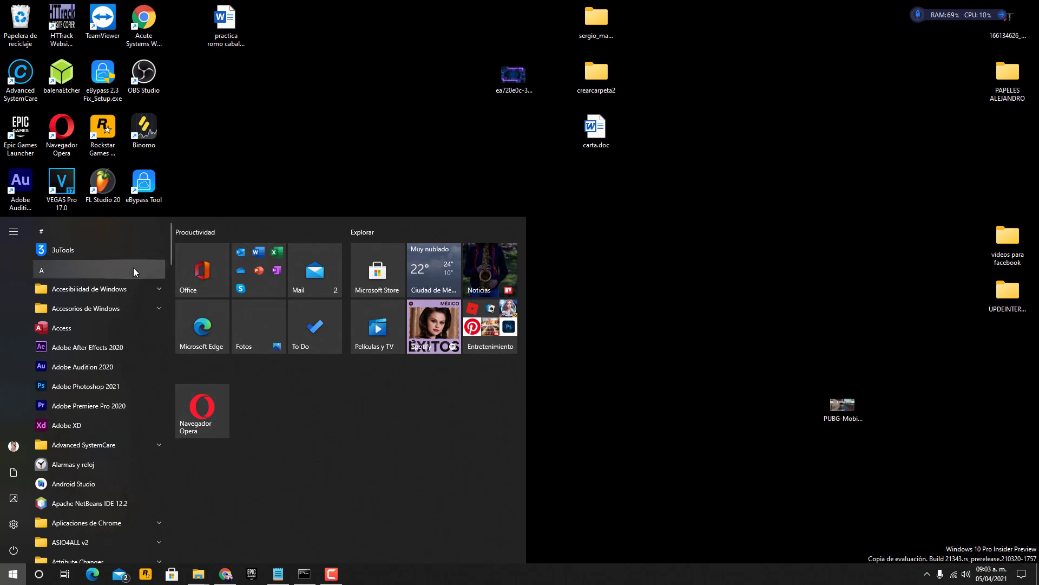
pyautogui.write('cmd')
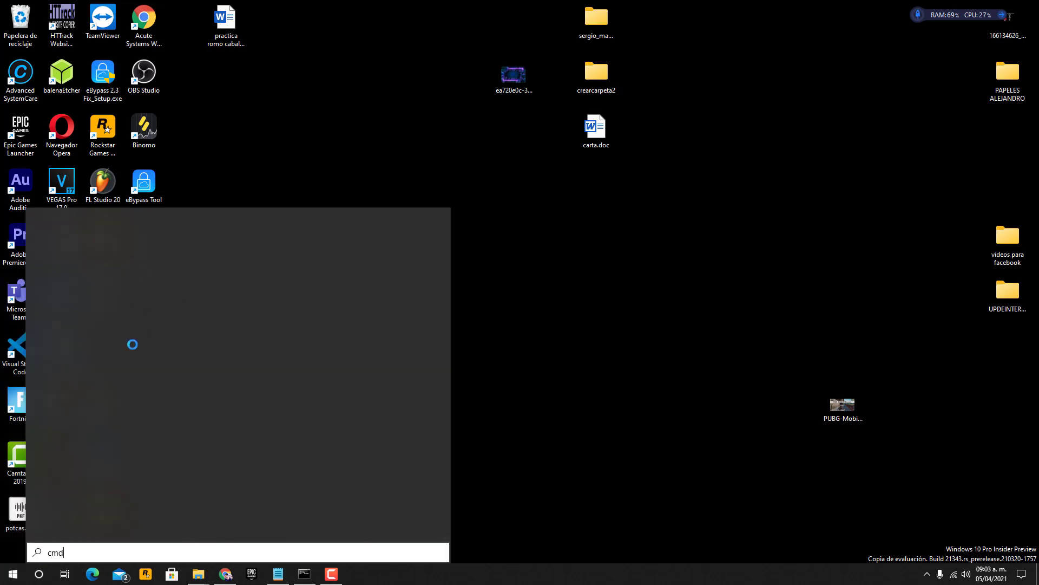
pyautogui.press('Escape')
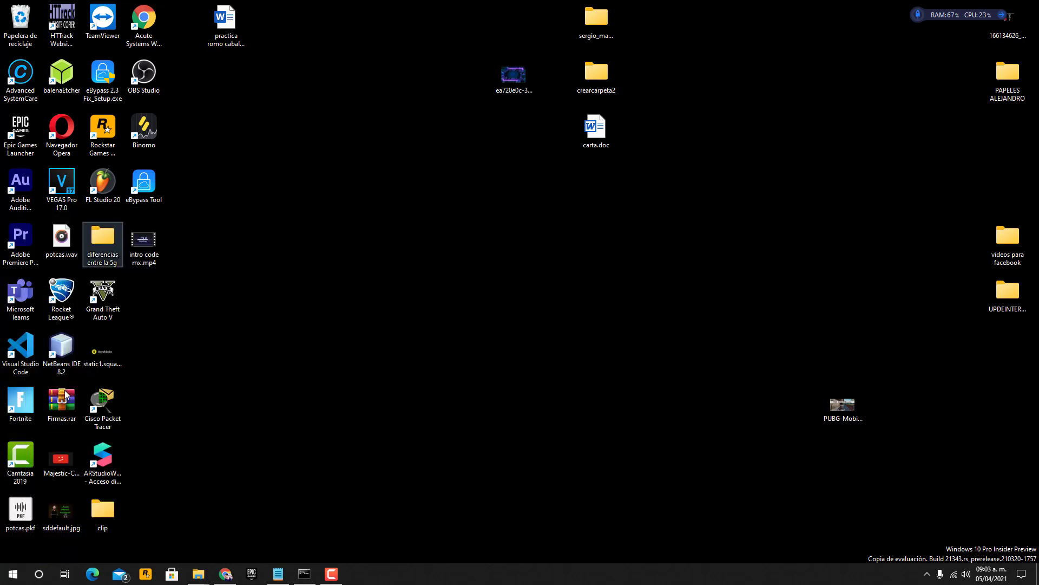
pyautogui.click(14, 566)
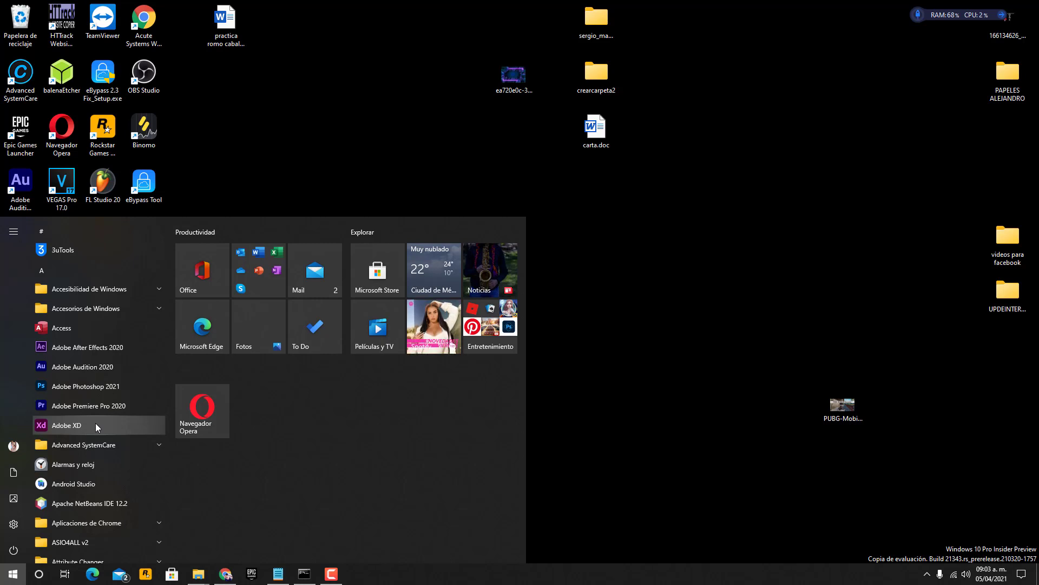
pyautogui.press('super+r')
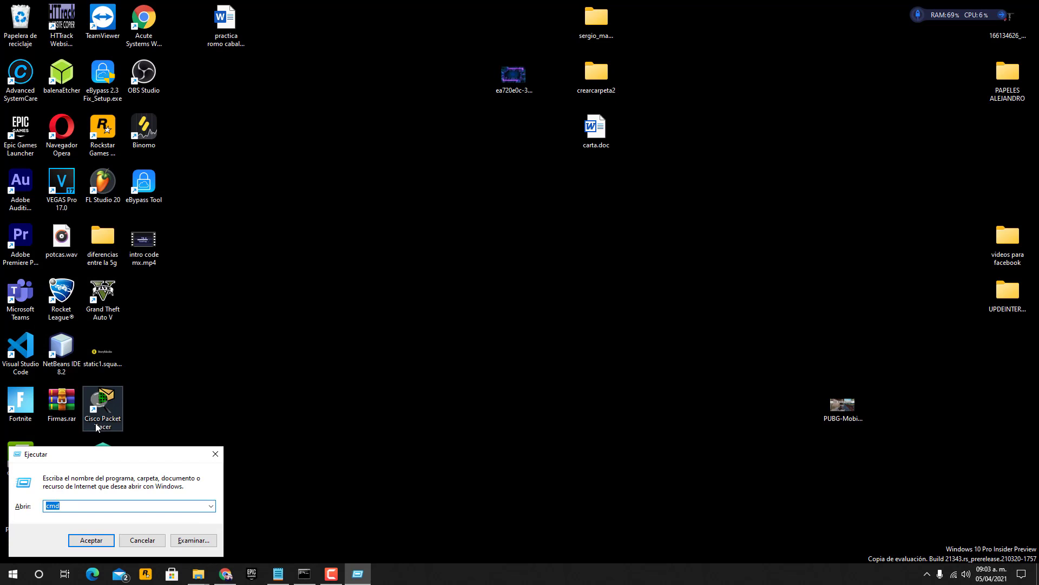
pyautogui.press('Escape')
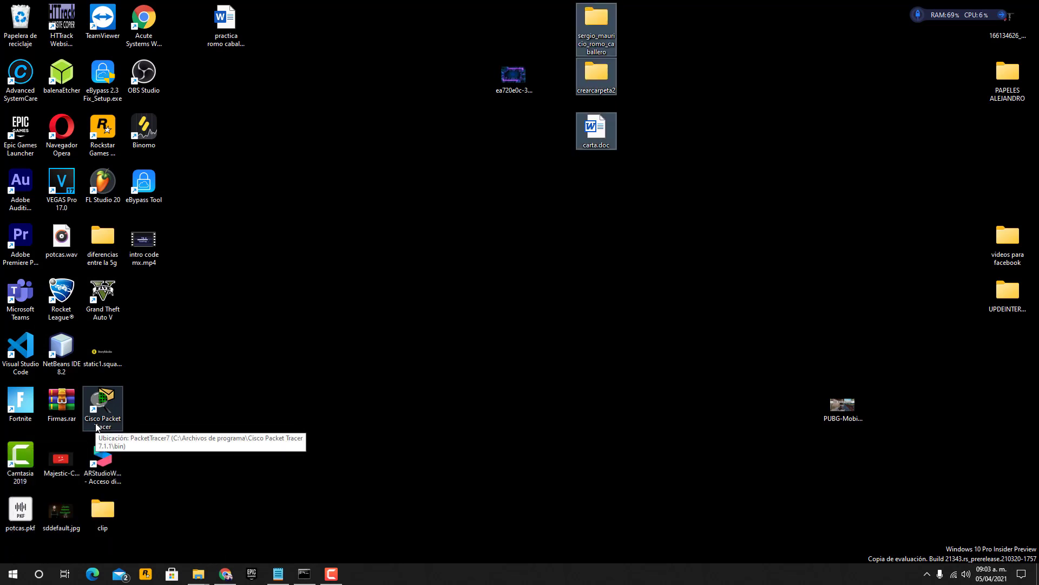
pyautogui.press('super+r')
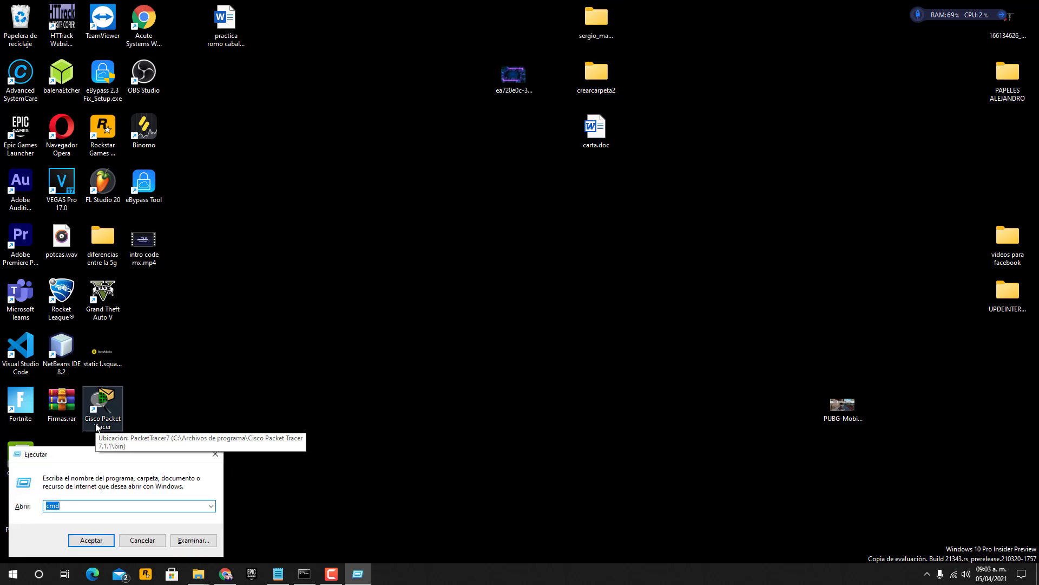
pyautogui.press('Return')
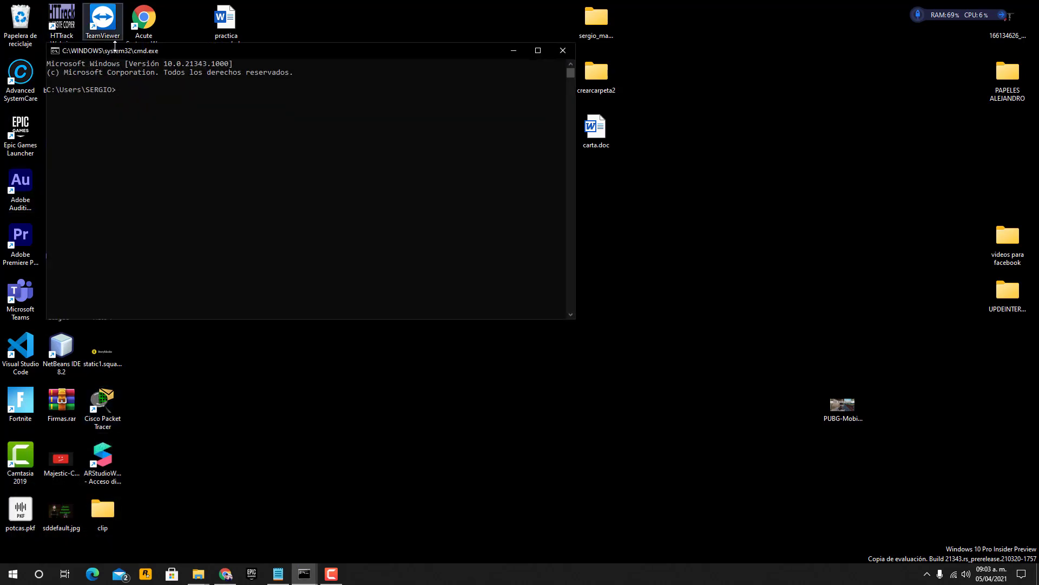
# Move the console window toward the screen centre and mark text on its prompt line.
pyautogui.moveTo(115, 47); pyautogui.dragTo(293, 67)
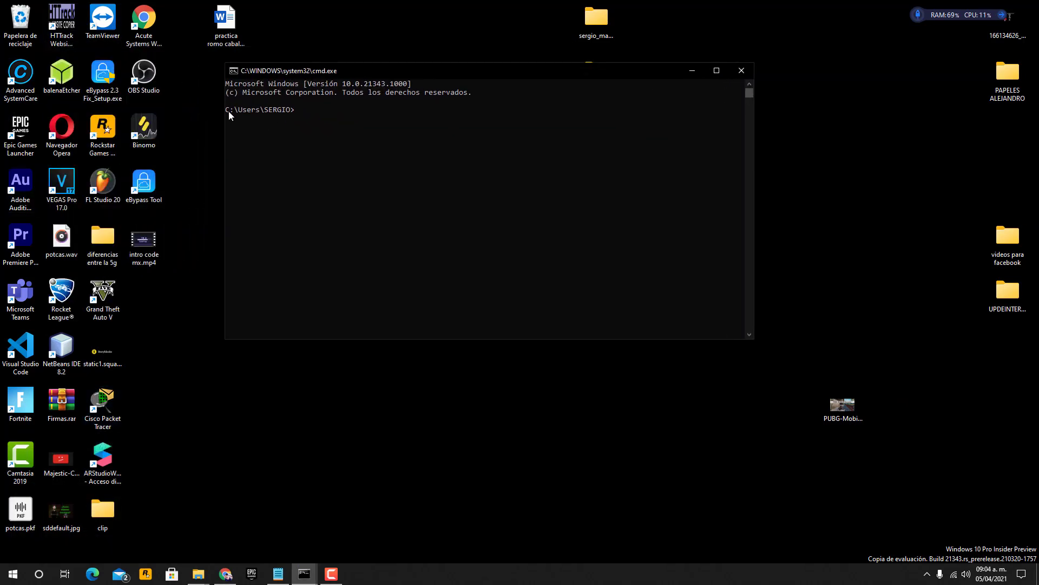
pyautogui.moveTo(298, 109); pyautogui.dragTo(228, 111)
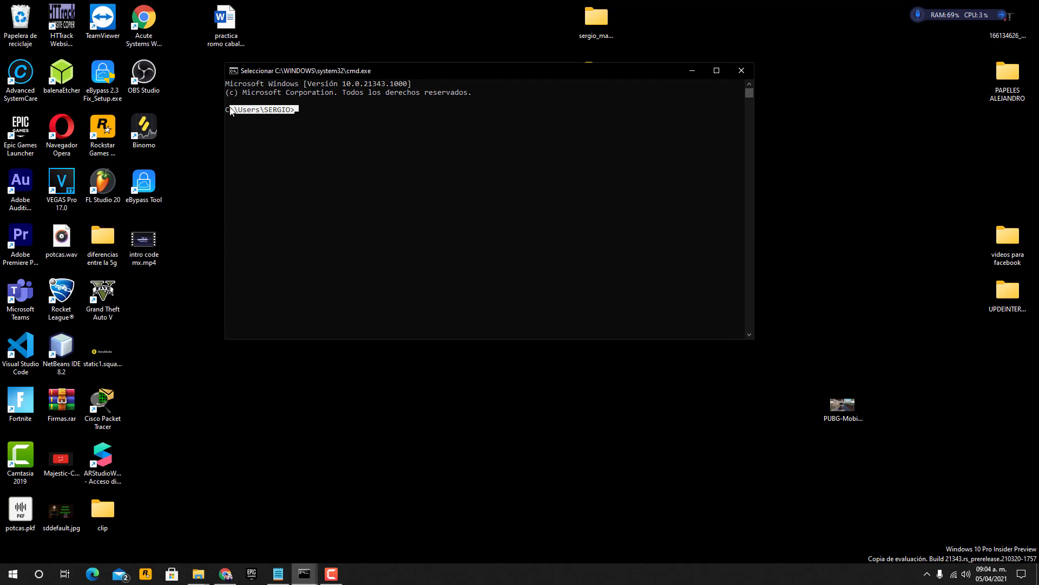
pyautogui.click(258, 111)
# Open a new File Explorer window at Este equipo > Disco Local SSD (C:) > Usuarios > the user's folder.
pyautogui.click(198, 574)
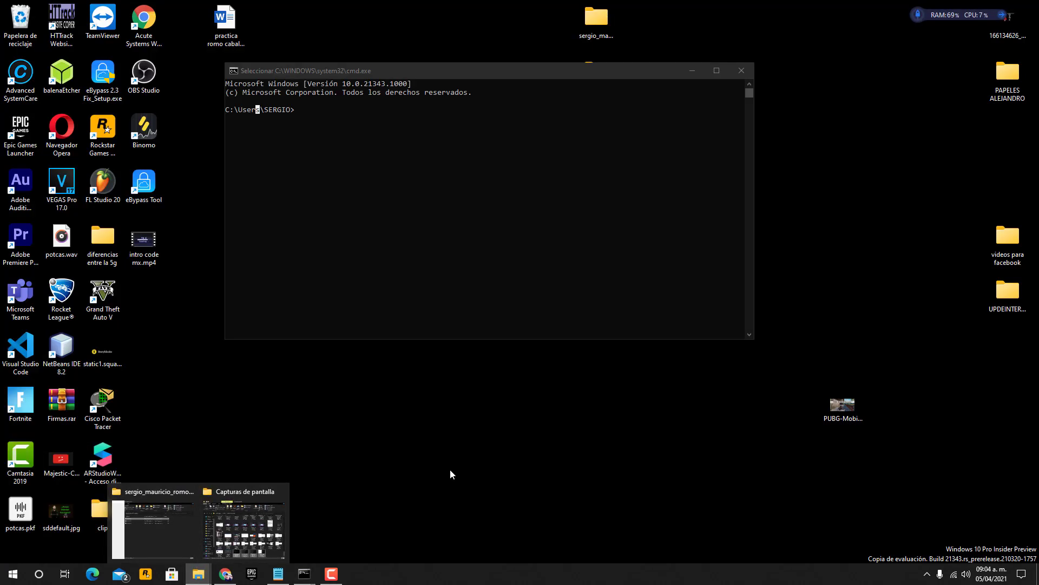
pyautogui.press('super+e')
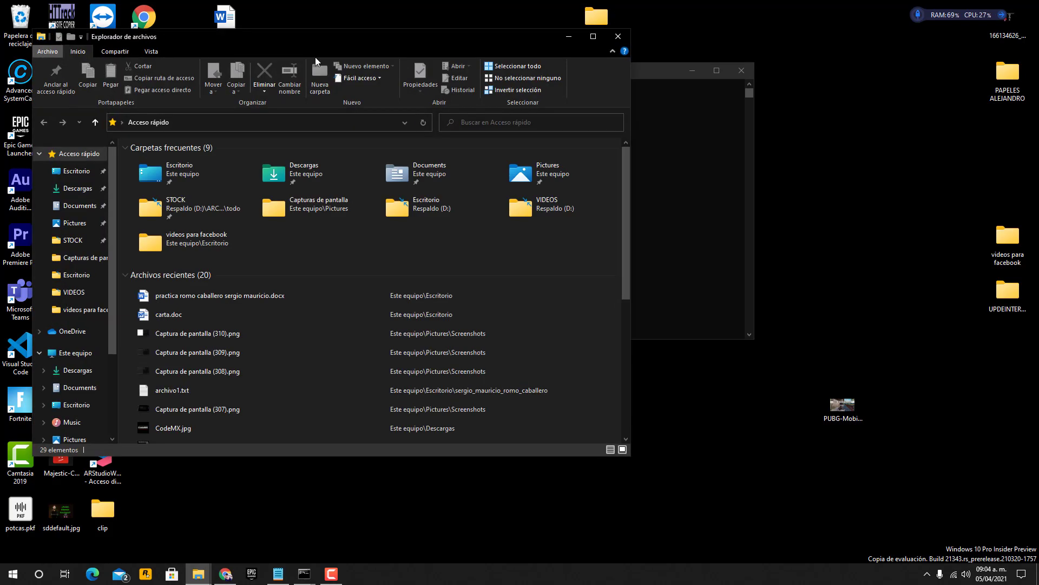
pyautogui.moveTo(315, 43); pyautogui.dragTo(606, 44)
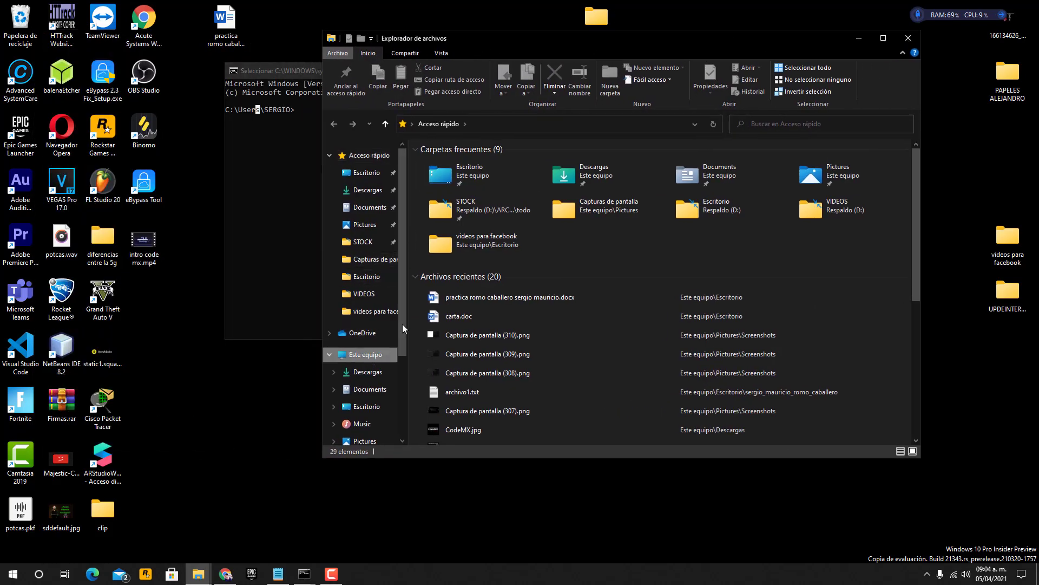
pyautogui.click(365, 354)
pyautogui.doubleClick(512, 248)
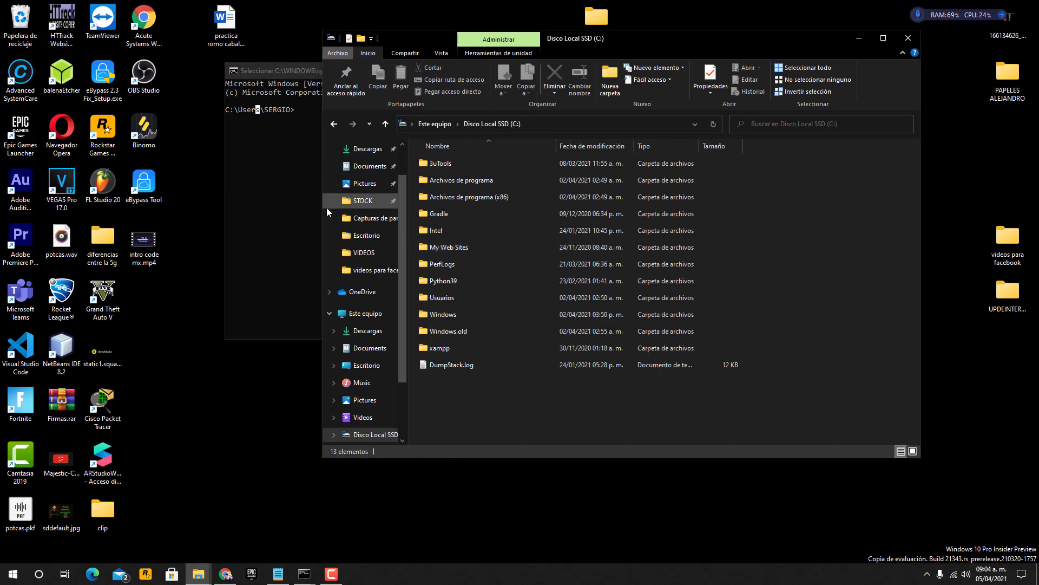
pyautogui.doubleClick(455, 296)
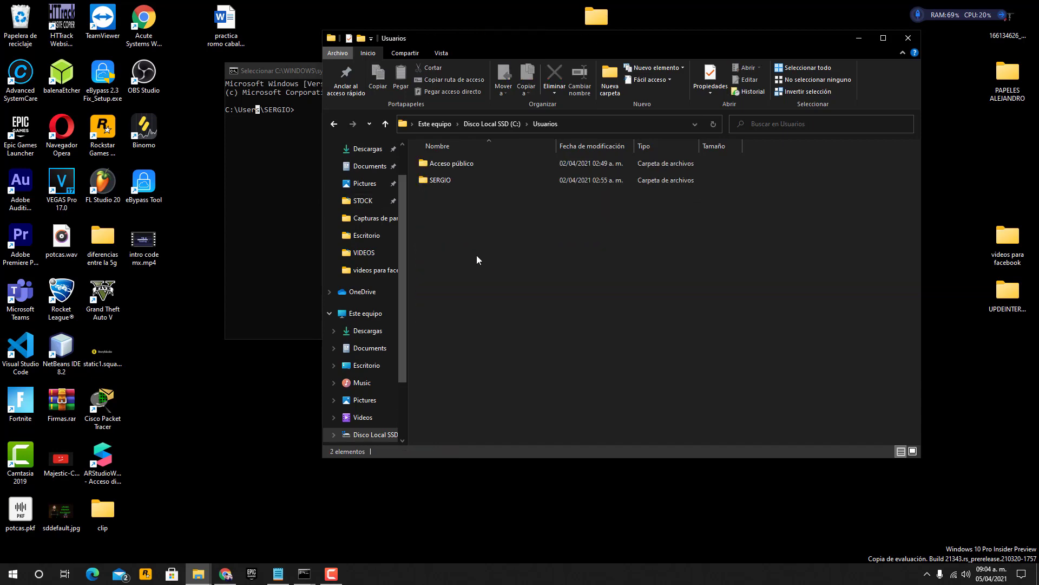
pyautogui.doubleClick(456, 180)
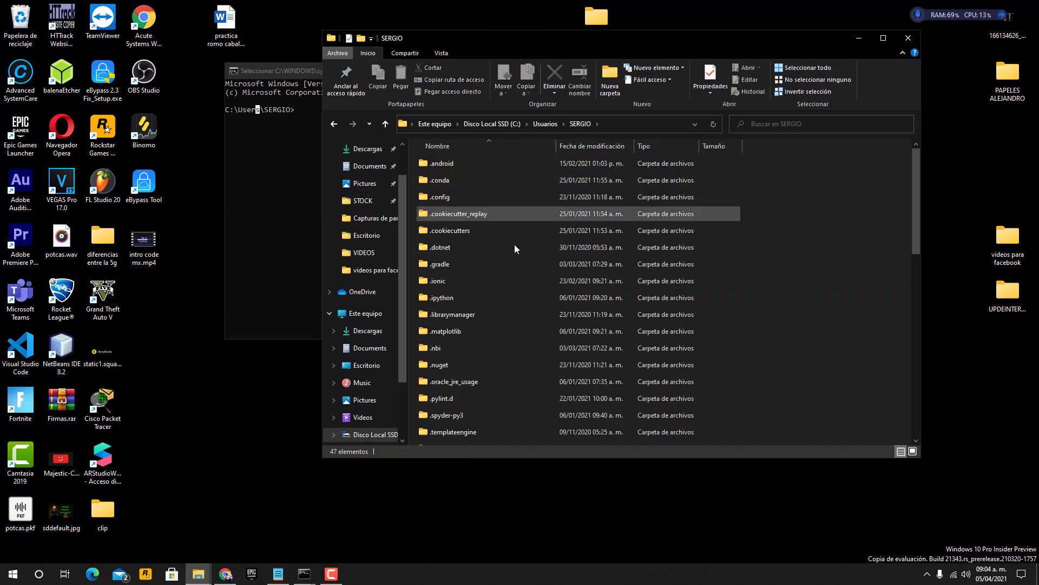
pyautogui.scroll(-10, 514, 252)
pyautogui.click(300, 114)
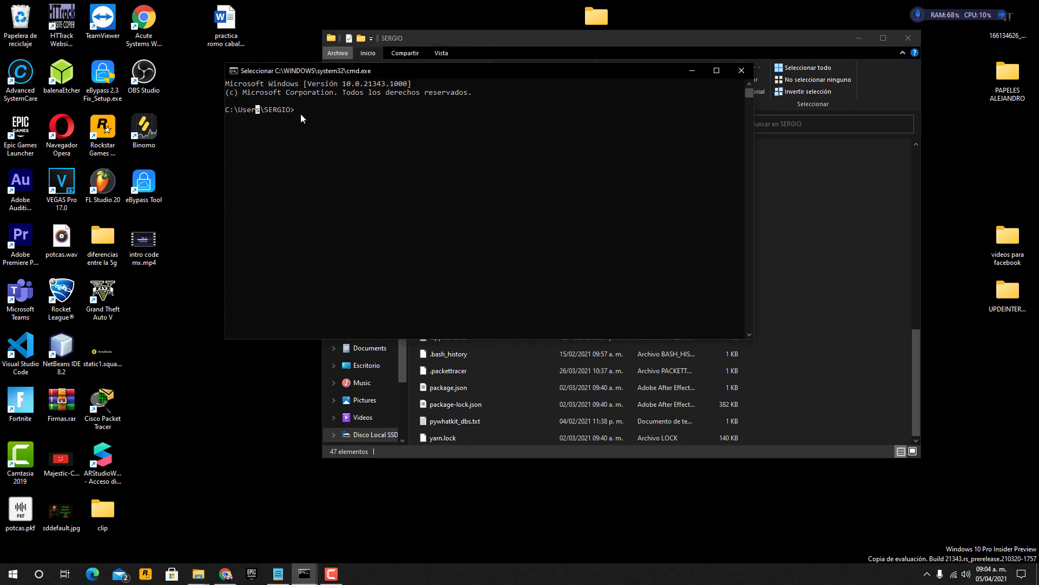
pyautogui.moveTo(436, 71); pyautogui.dragTo(269, 114)
# Try ls, then run dir in the console to list the home folder's contents.
pyautogui.moveTo(467, 39); pyautogui.dragTo(700, 48)
pyautogui.scroll(1, 690, 194)
pyautogui.click(276, 167)
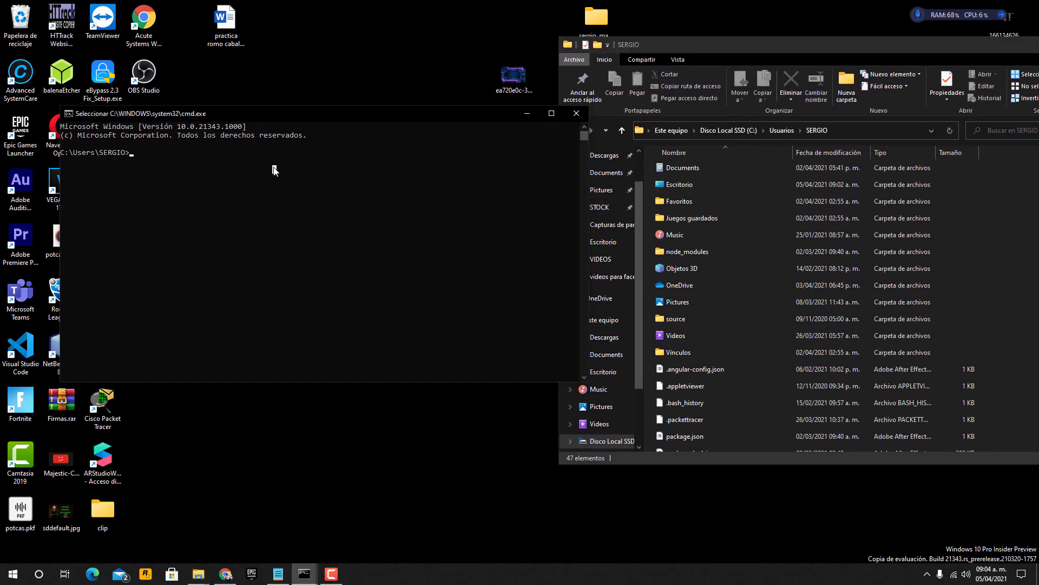
pyautogui.write('ls')
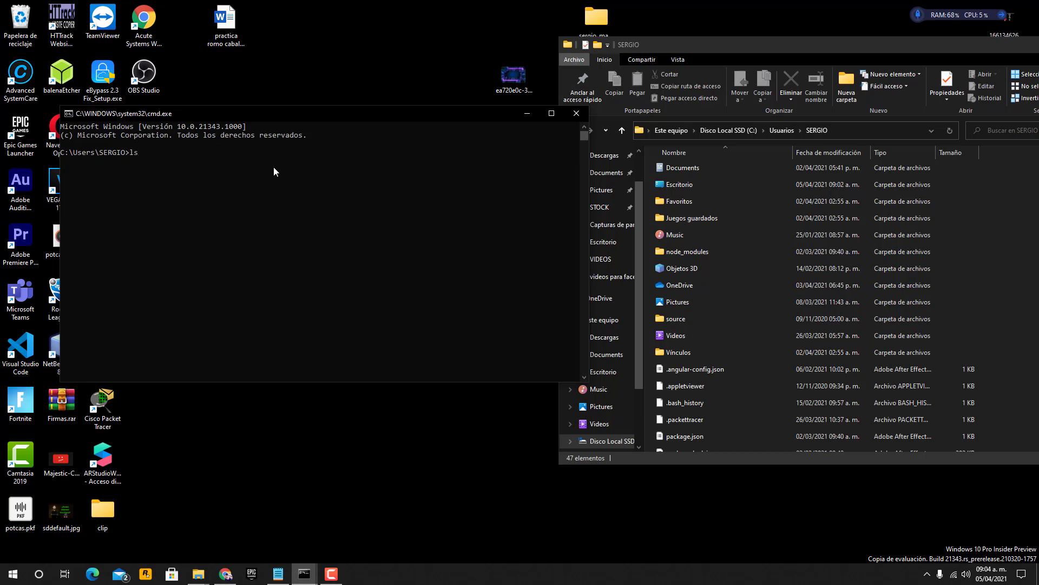
pyautogui.press('Return')
pyautogui.write('dir')
pyautogui.press('Return')
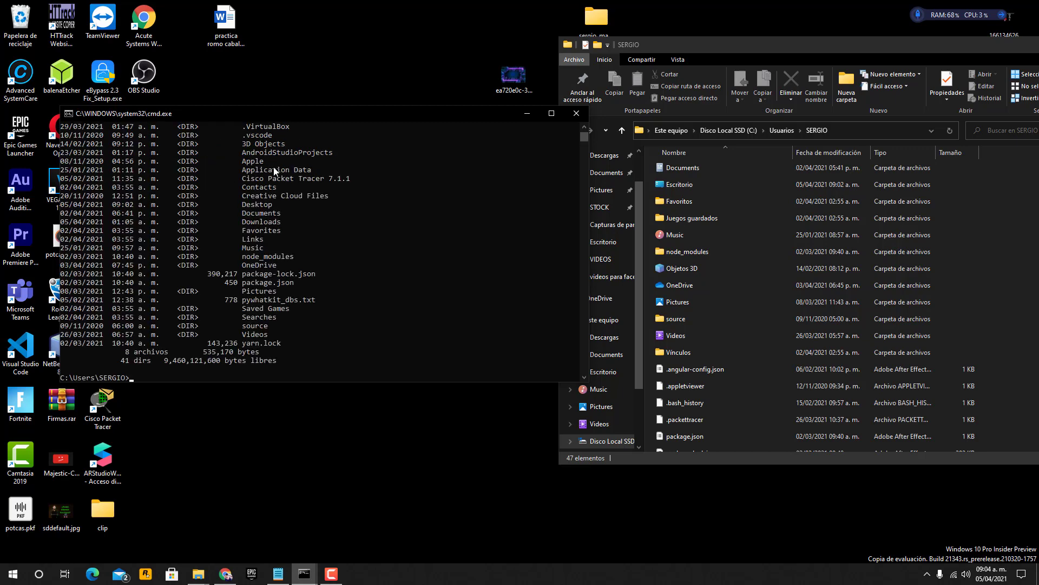
pyautogui.scroll(8, 264, 198)
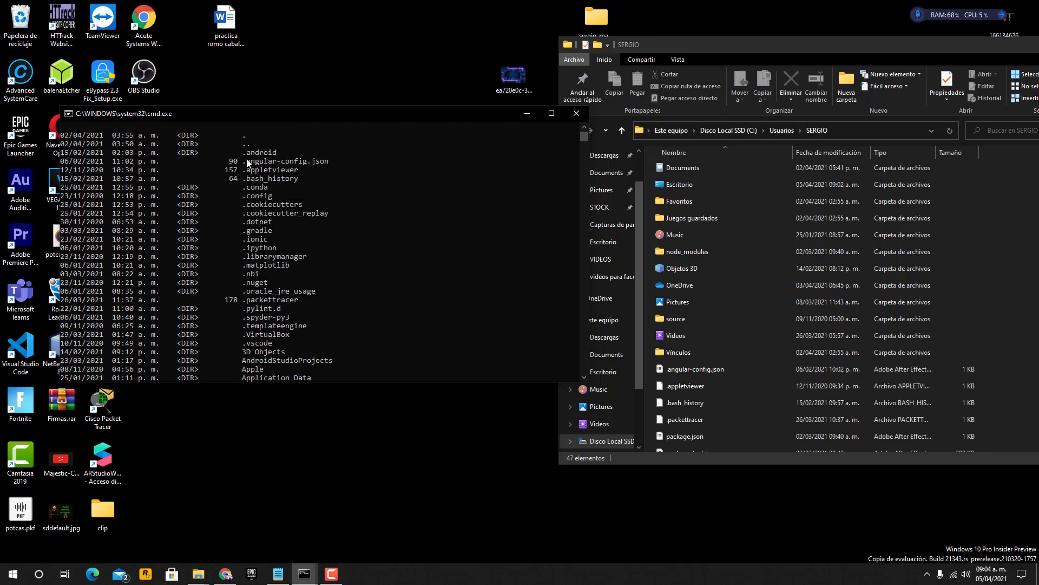
pyautogui.scroll(9, 731, 200)
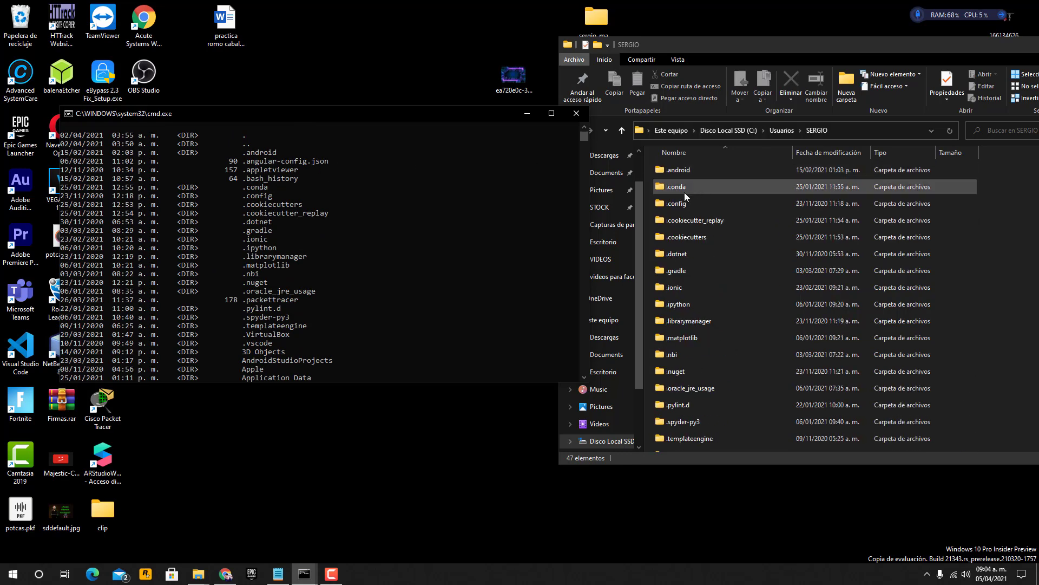
pyautogui.scroll(-3, 284, 206)
pyautogui.scroll(-5, 284, 209)
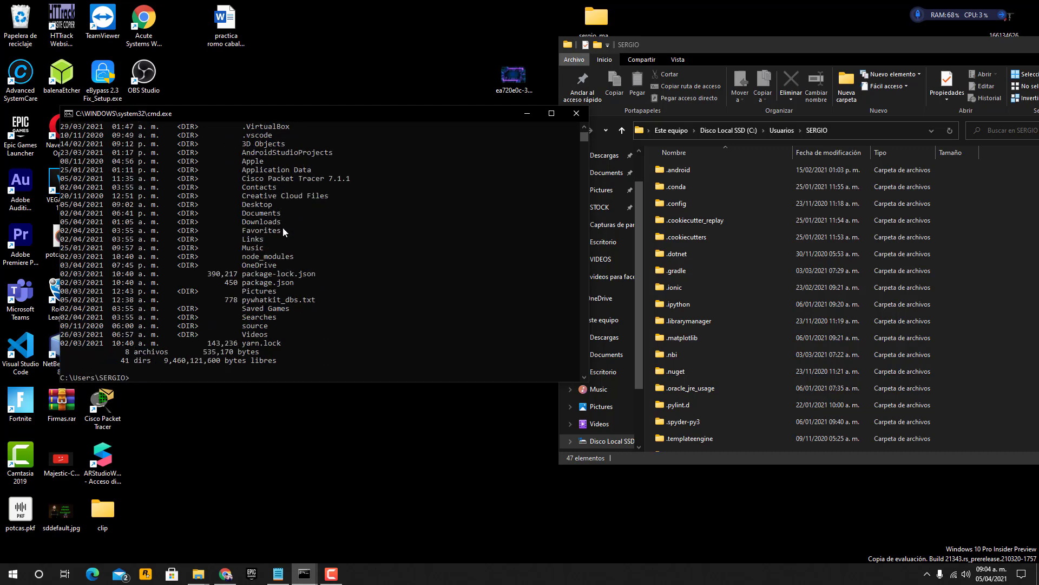
pyautogui.scroll(-4, 282, 228)
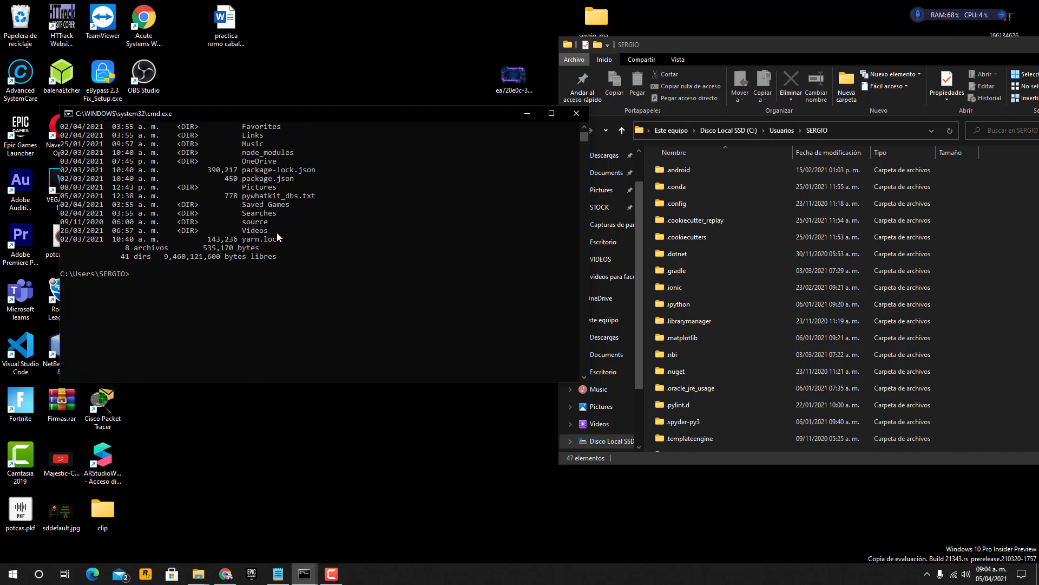
# Clear the console screen with cls.
pyautogui.click(162, 283)
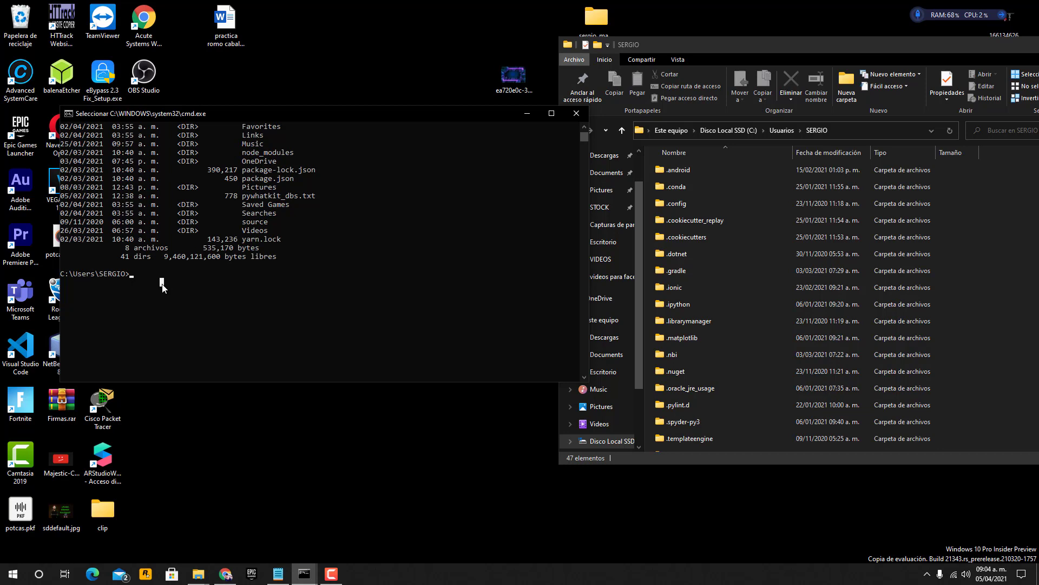
pyautogui.write('di')
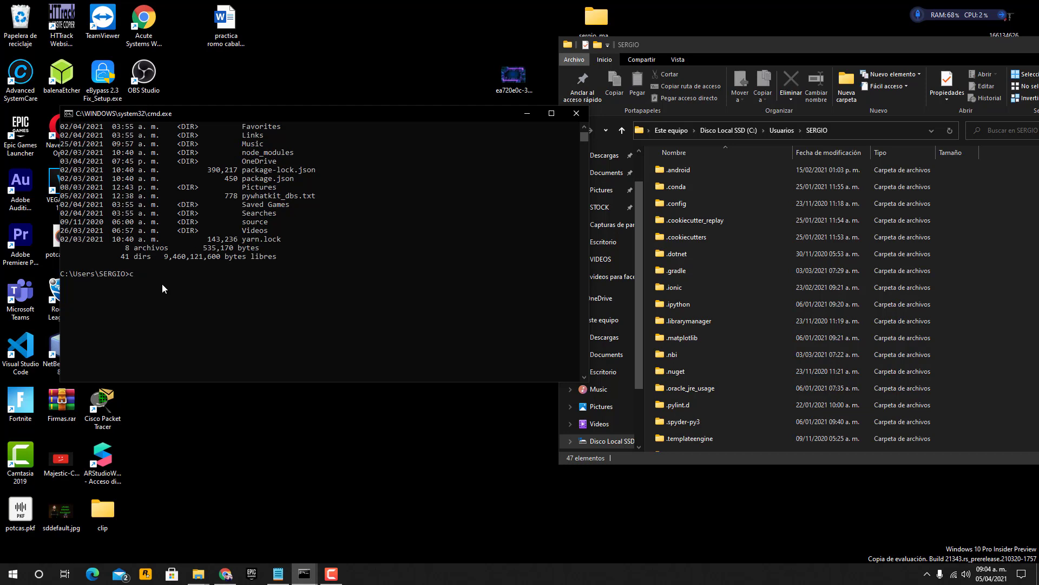
pyautogui.write('ls')
pyautogui.press('Return')
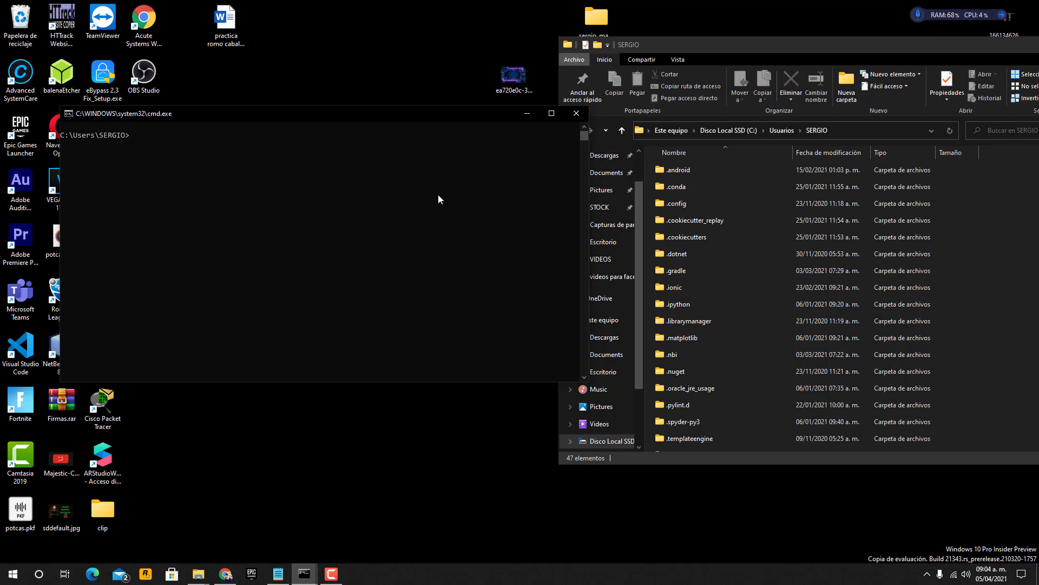
# Move the command window further to the left.
pyautogui.scroll(-4, 709, 212)
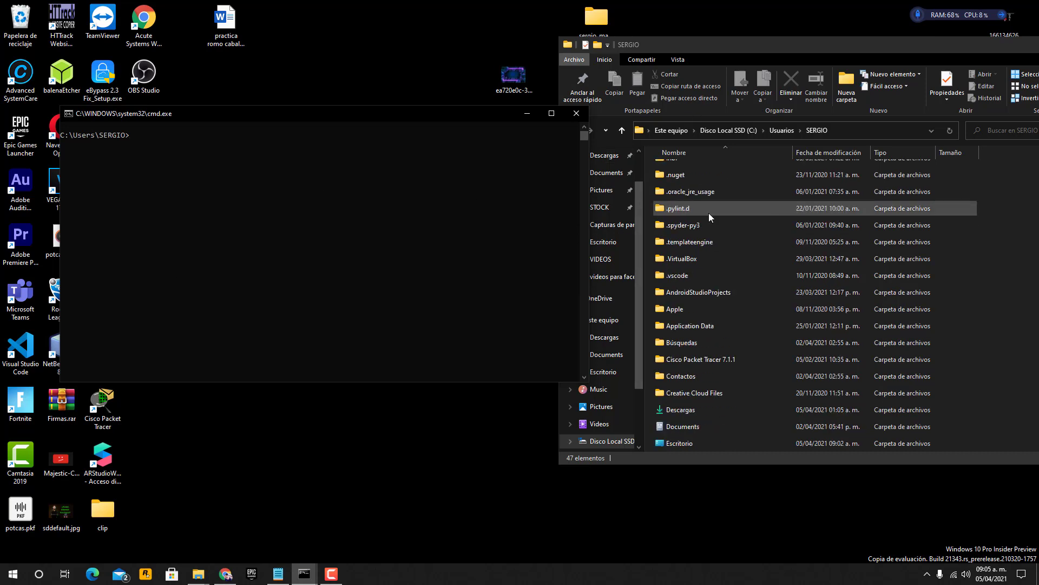
pyautogui.scroll(-1, 709, 213)
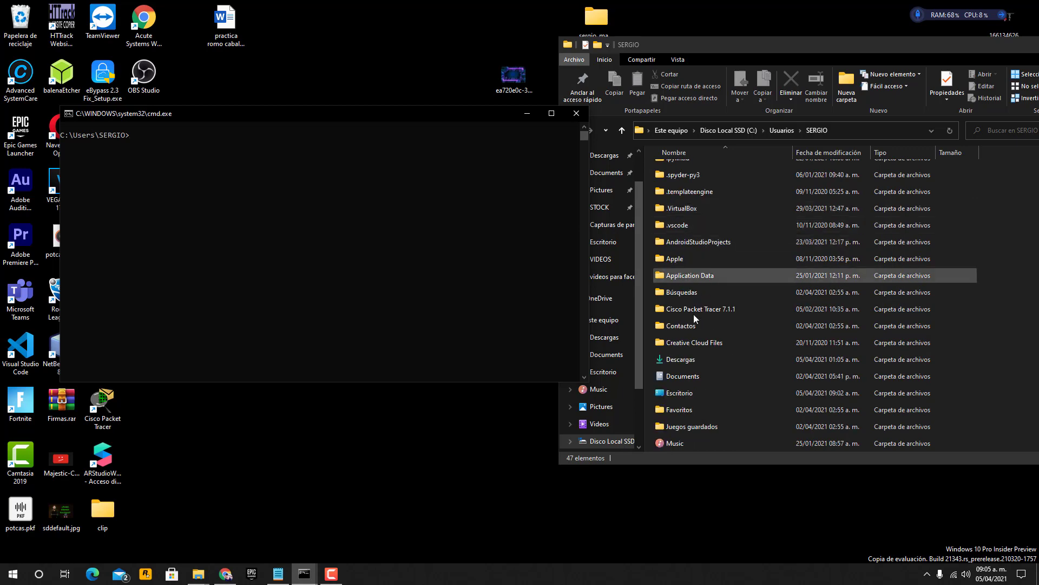
pyautogui.click(183, 142)
pyautogui.moveTo(197, 118); pyautogui.dragTo(148, 118)
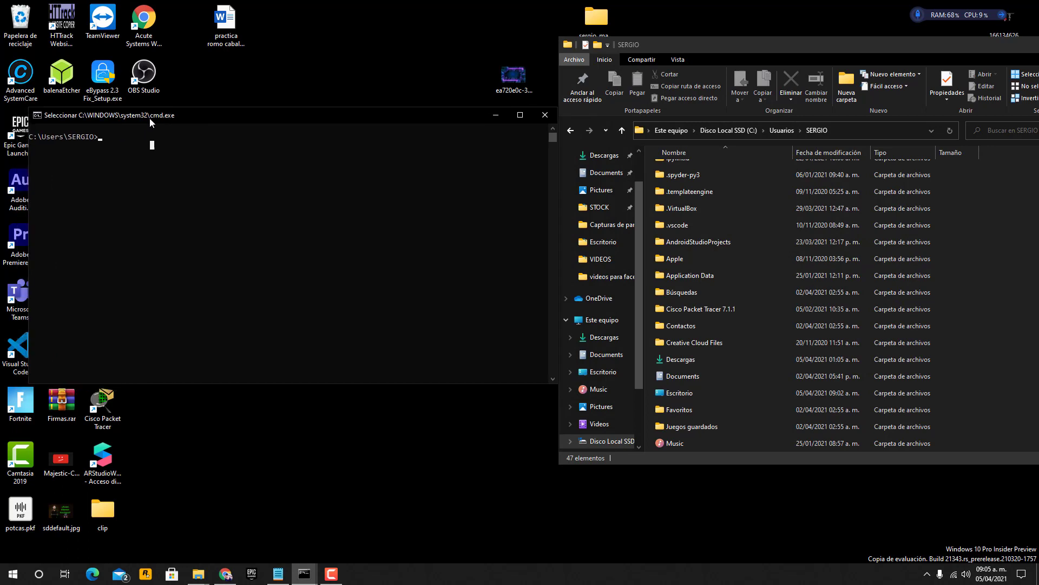
# Open the Documents folder in File Explorer and show its full path.
pyautogui.click(599, 175)
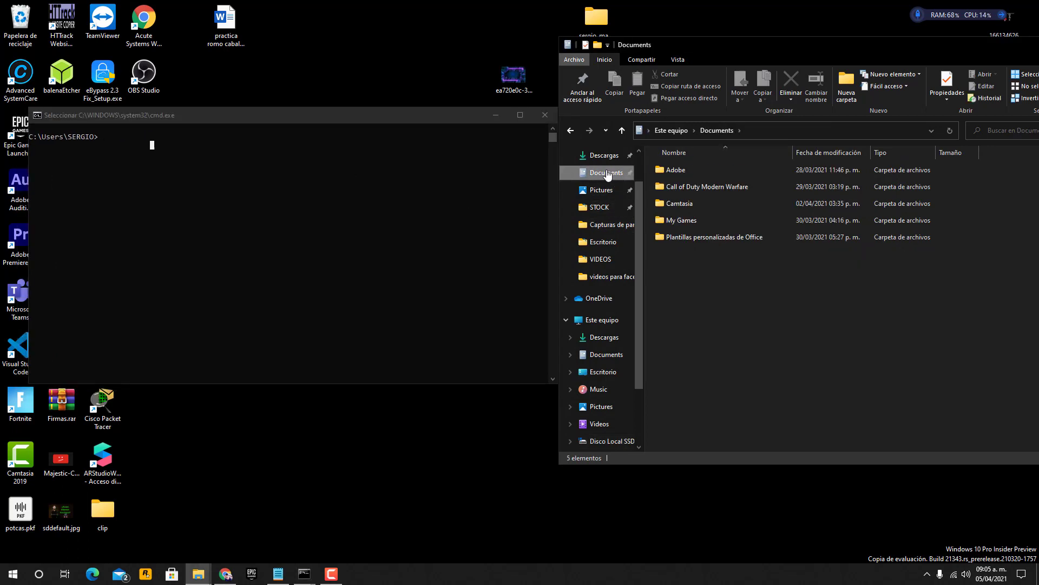
pyautogui.click(780, 128)
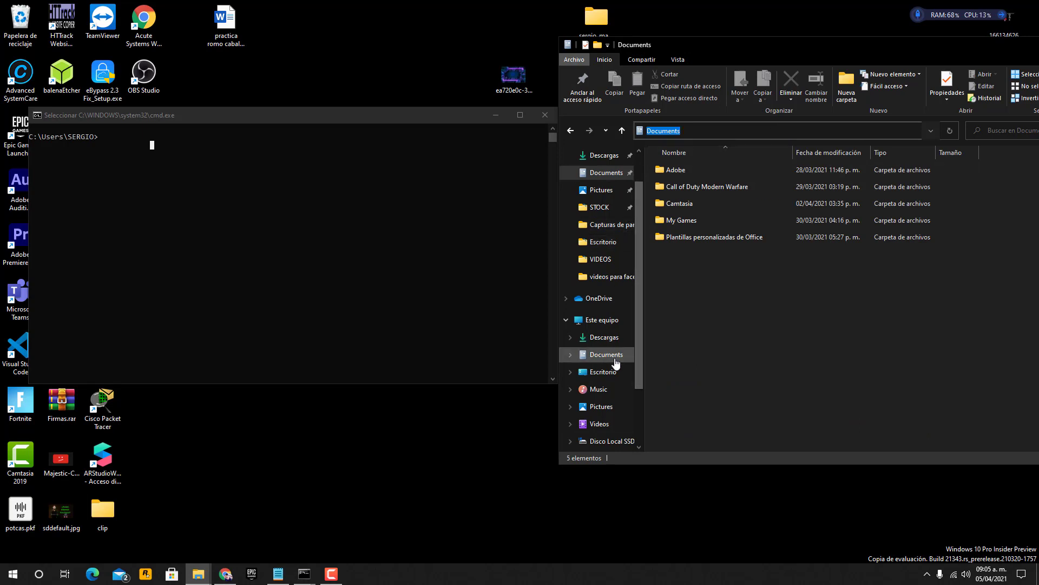
pyautogui.click(607, 355)
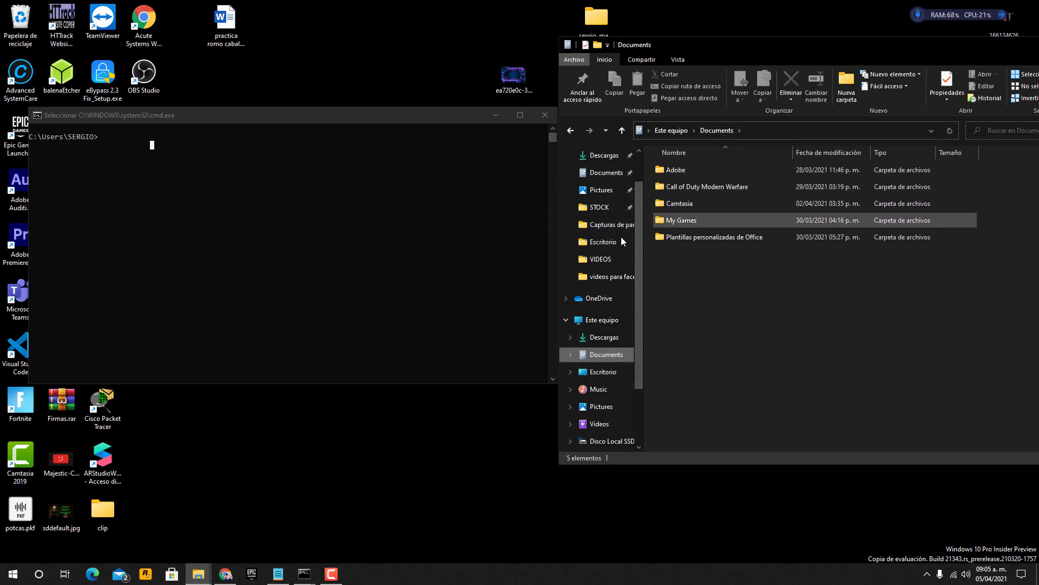
pyautogui.hotkey('alt', 'Left')
pyautogui.scroll(-5, 683, 306)
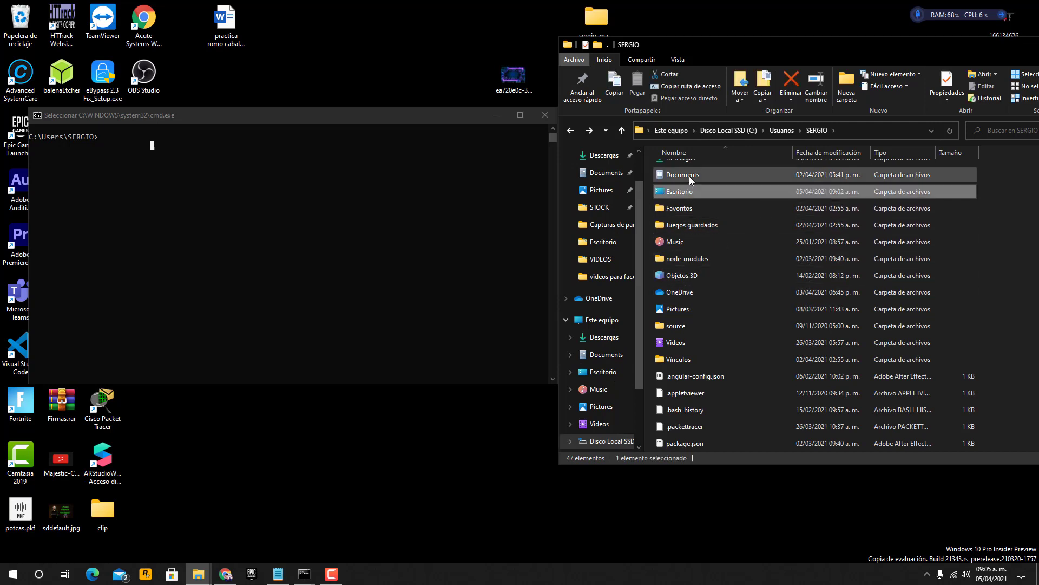
pyautogui.doubleClick(689, 175)
pyautogui.click(889, 132)
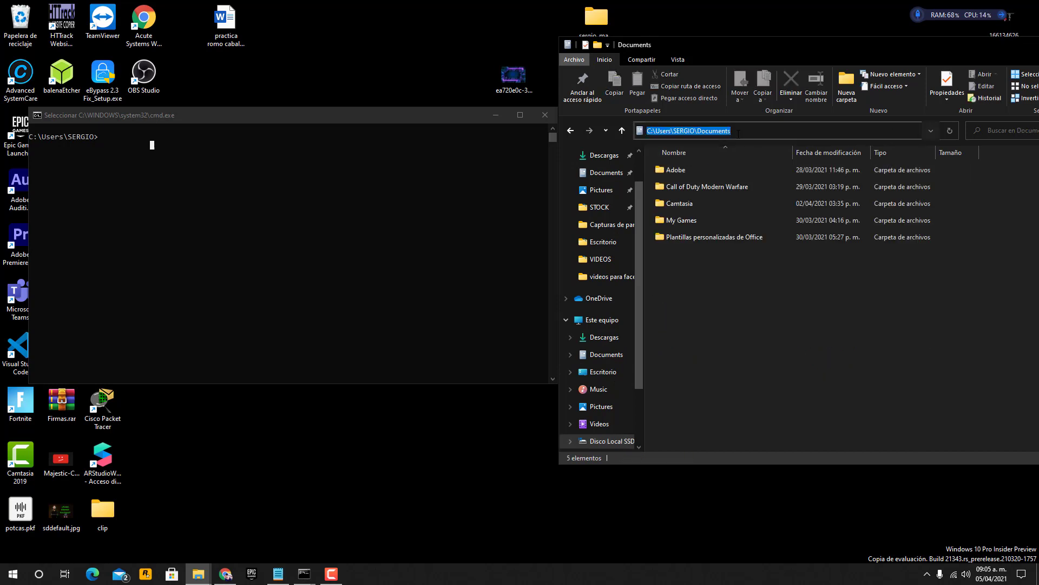
pyautogui.click(755, 130)
pyautogui.click(109, 137)
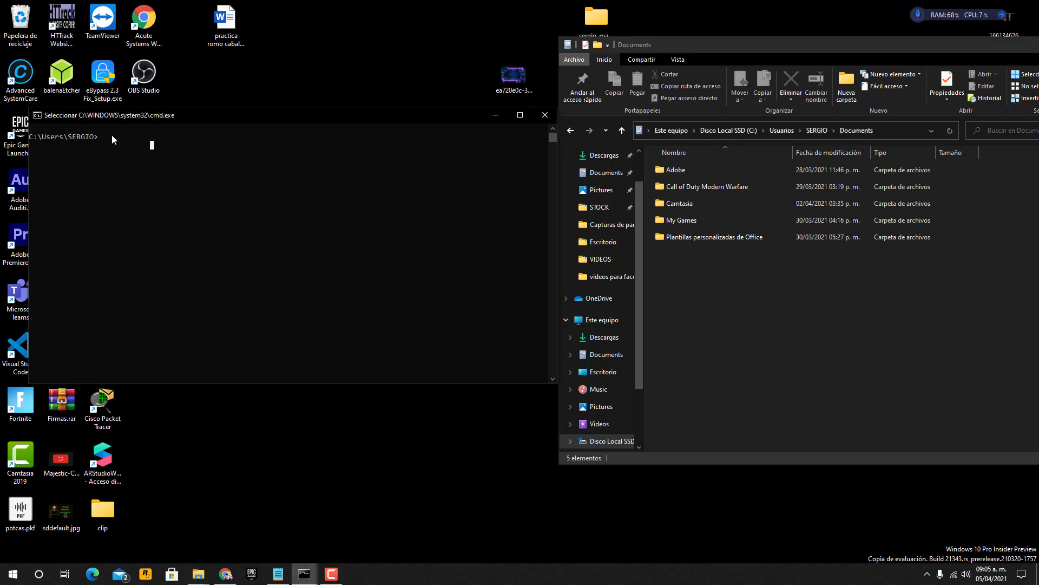
# Change into Documents with cd documents and list its five subfolders with dir.
pyautogui.write('cd')
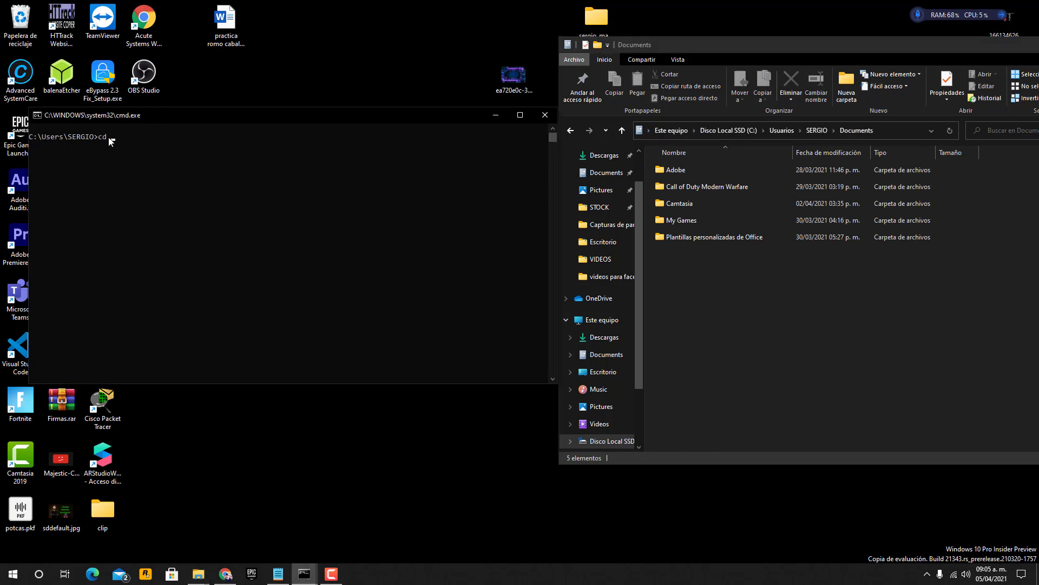
pyautogui.write(' documents')
pyautogui.press('Return')
pyautogui.click(195, 188)
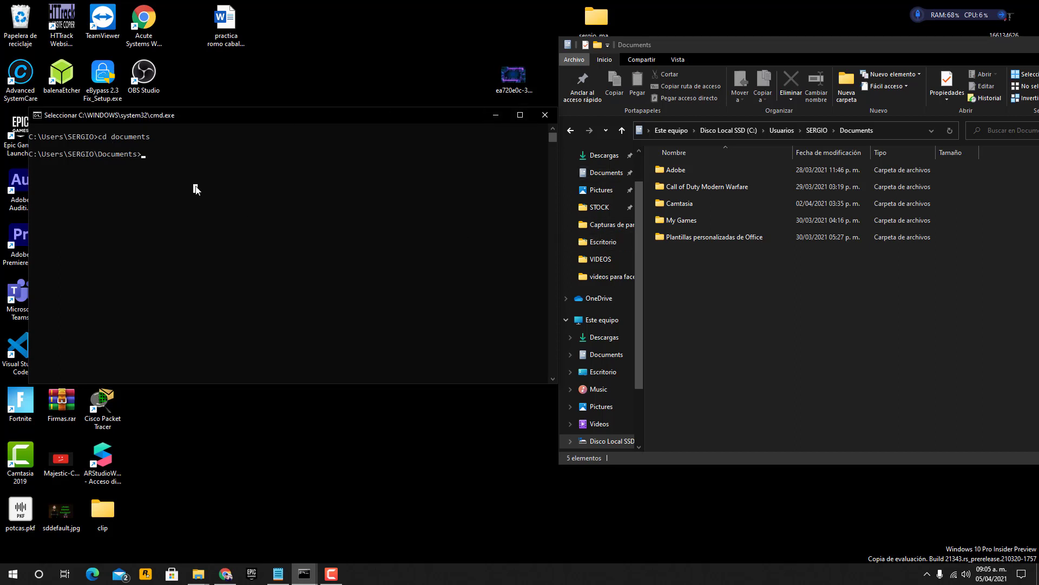
pyautogui.write('dir')
pyautogui.press('Return')
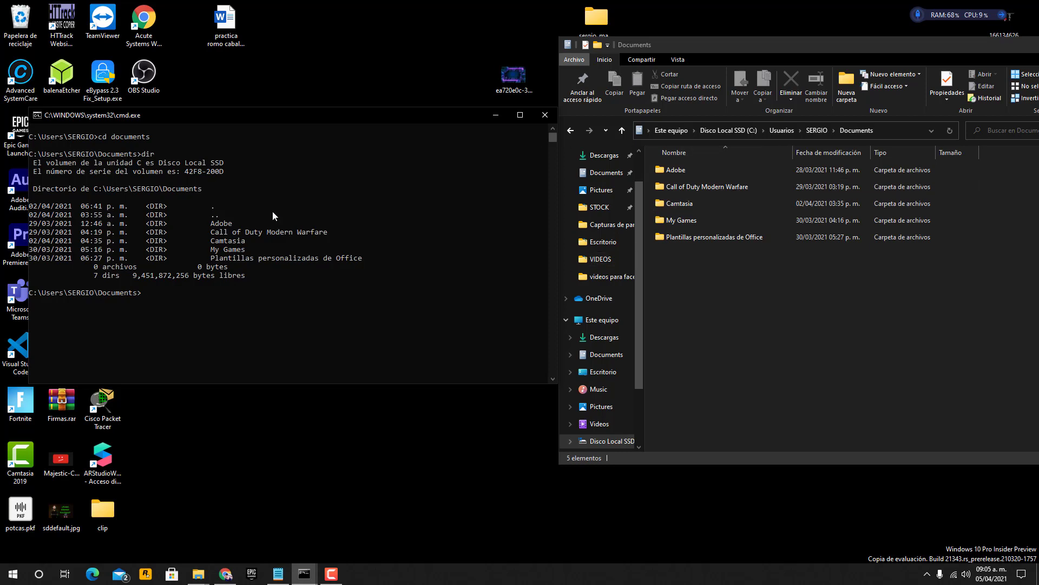
pyautogui.click(213, 266)
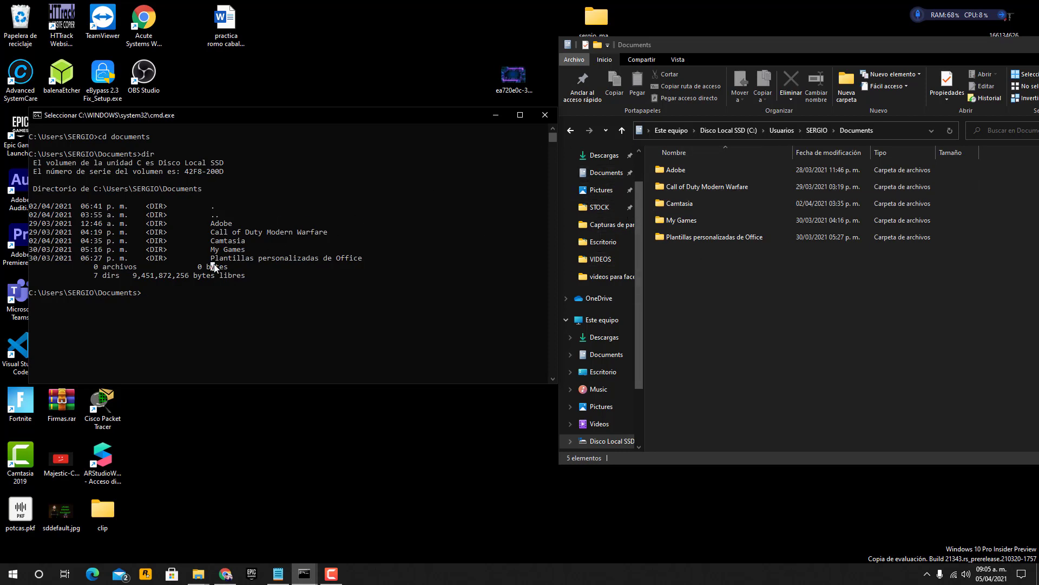
pyautogui.write('cd ..')
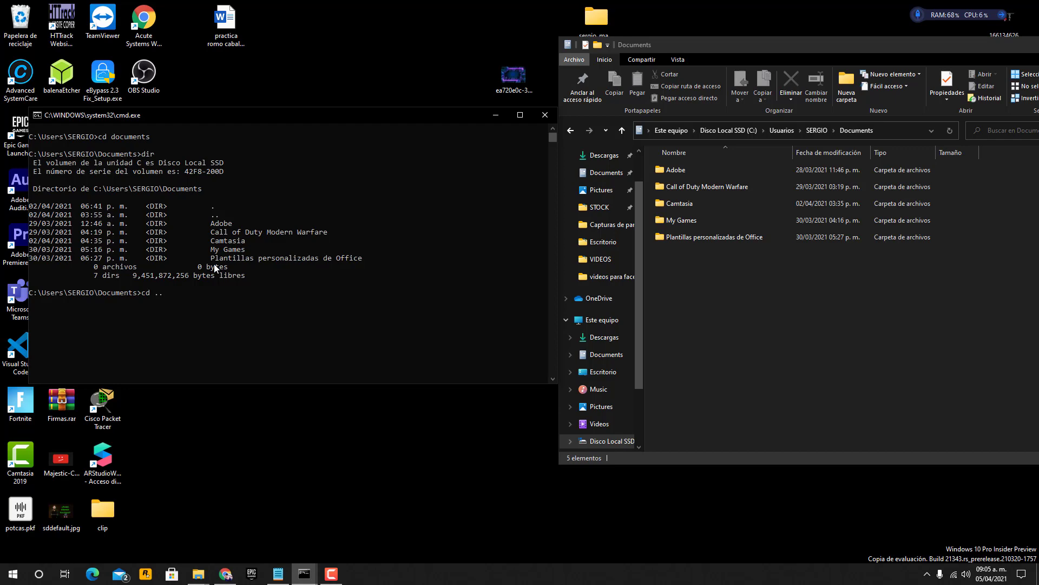
# Go up to the home folder with cd .., open Escritorio in Explorer and minimize it.
pyautogui.press('Return')
pyautogui.click(727, 285)
pyautogui.press('BackSpace')
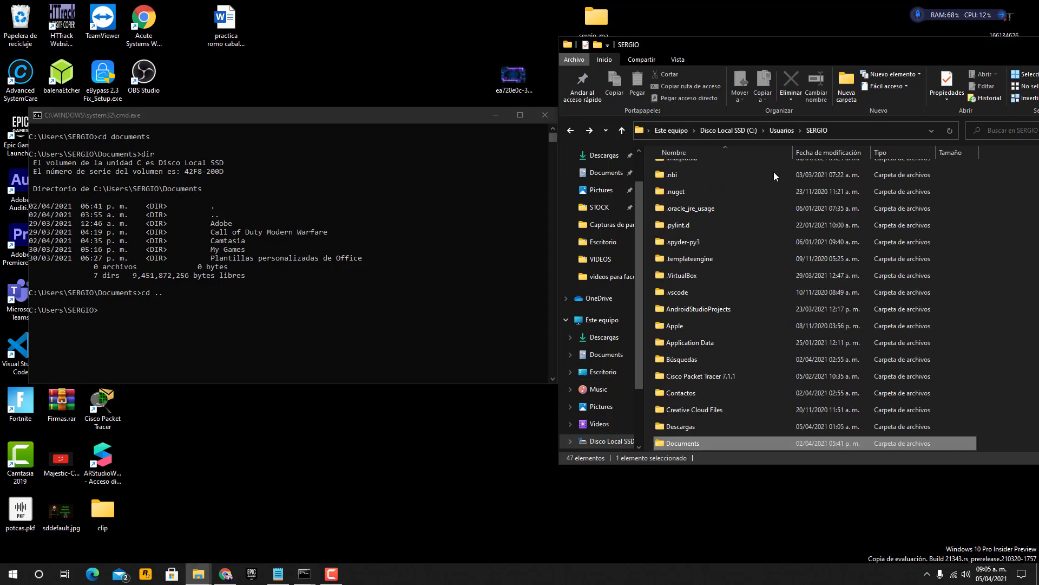
pyautogui.scroll(-1, 733, 323)
pyautogui.doubleClick(681, 308)
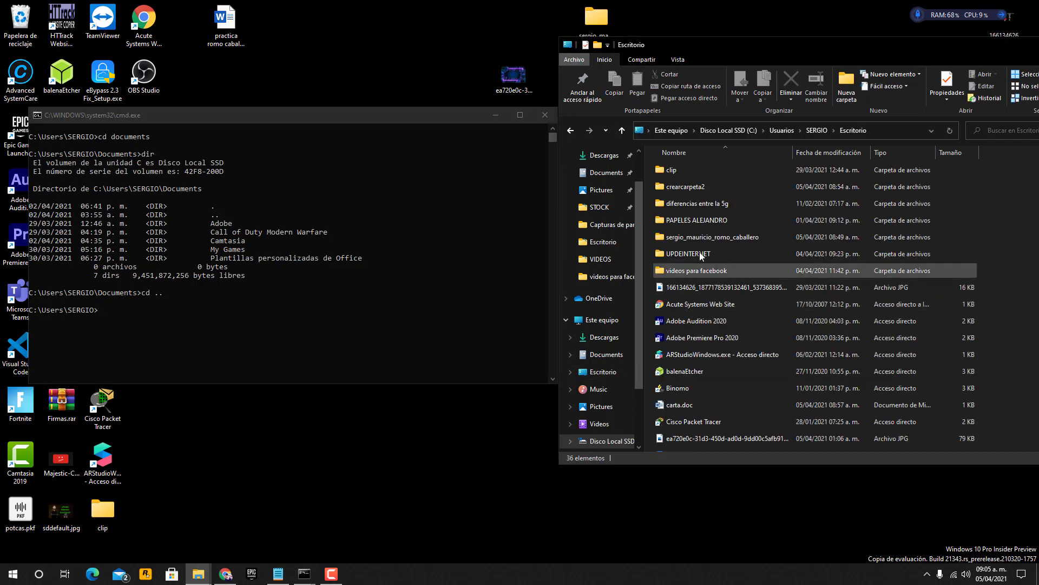
pyautogui.moveTo(982, 41); pyautogui.dragTo(840, 47)
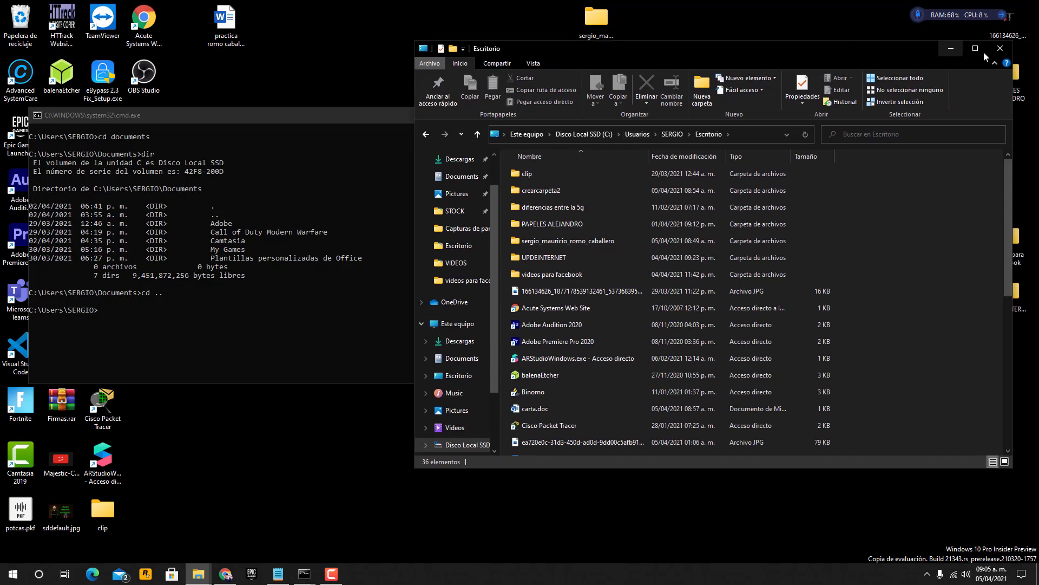
pyautogui.click(946, 49)
pyautogui.moveTo(393, 116); pyautogui.dragTo(837, 102)
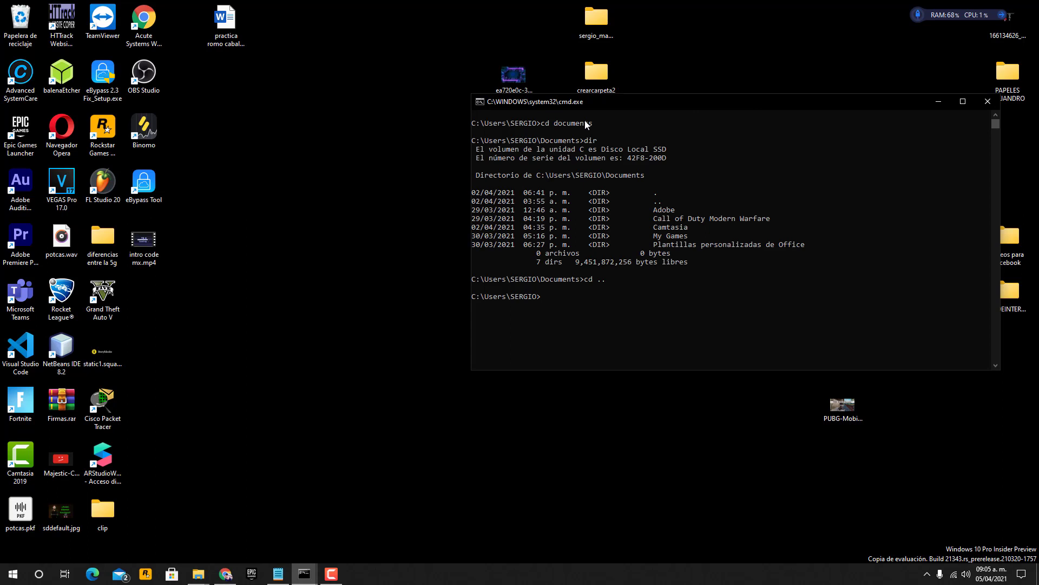
# Try cd desktop, cd .., then cd escritiorio and cd Escritorio in the console.
pyautogui.write('cd desktop')
pyautogui.press('Return')
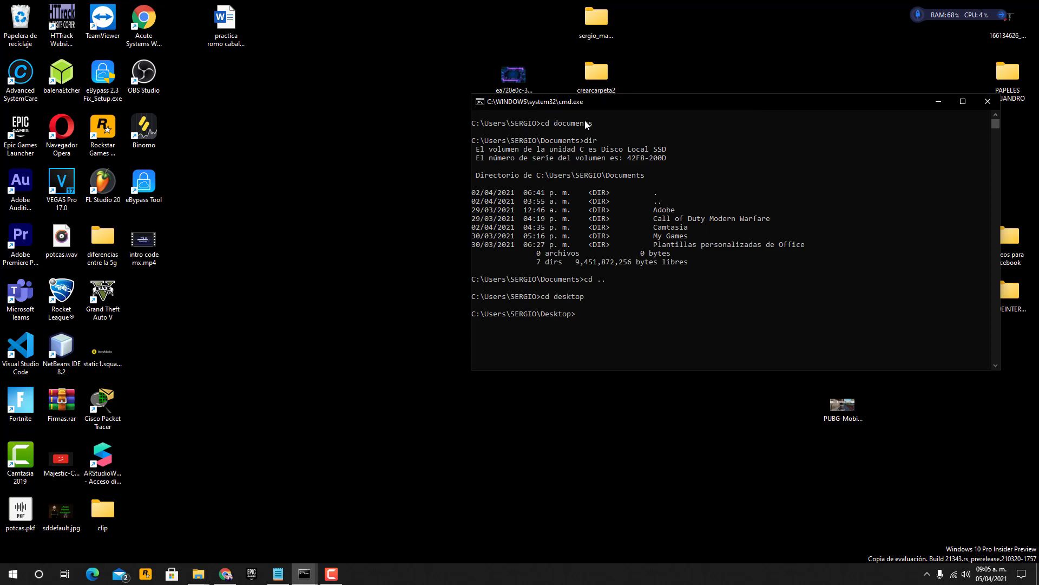
pyautogui.write('cd ..')
pyautogui.press('Return')
pyautogui.write('cd es')
pyautogui.write('cr')
pyautogui.write('iti')
pyautogui.write('orio')
pyautogui.press('Return')
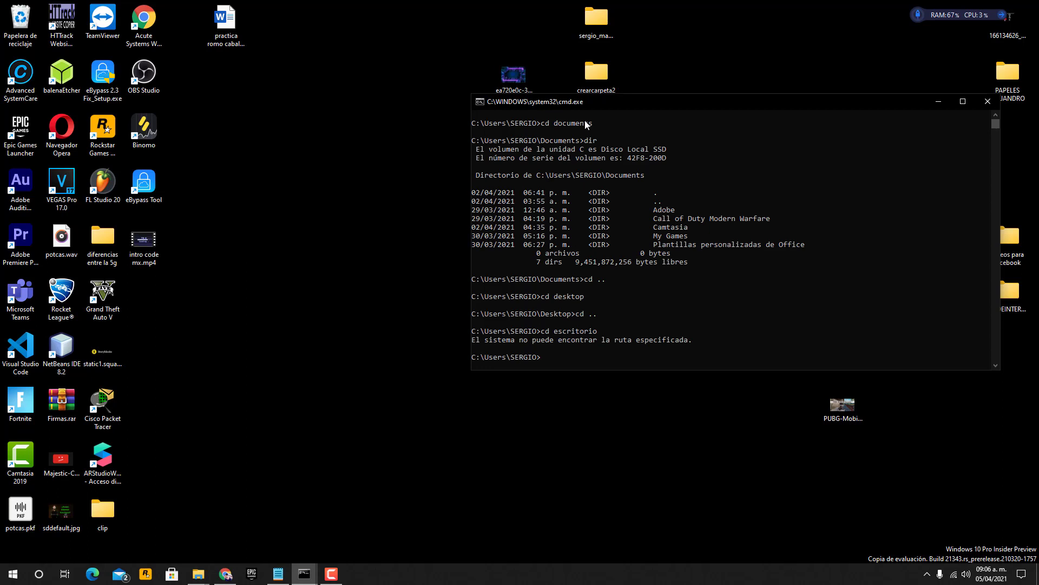
pyautogui.press('Up')
pyautogui.press('BackSpace')
pyautogui.press('BackSpace')
pyautogui.press('BackSpace')
pyautogui.press('BackSpace')
pyautogui.press('BackSpace')
pyautogui.press('BackSpace')
pyautogui.press('BackSpace')
pyautogui.press('BackSpace')
pyautogui.press('BackSpace')
pyautogui.press('BackSpace')
pyautogui.write('Escritorio')
pyautogui.press('Return')
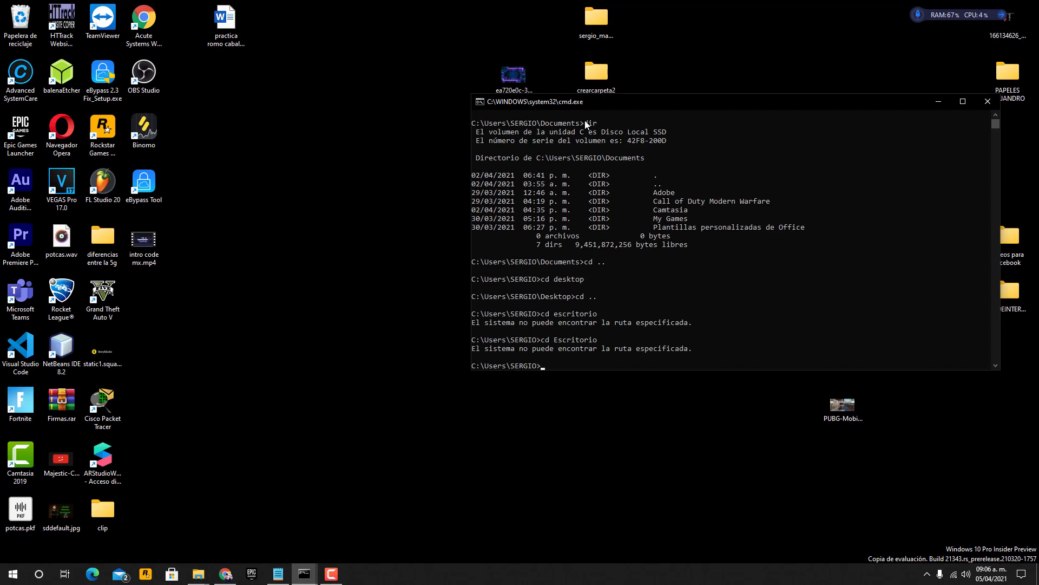
# Enter the Desktop folder with cd Desktop and clear the screen with cls.
pyautogui.write('cd')
pyautogui.write(' Desk')
pyautogui.write('ktop')
pyautogui.press('Return')
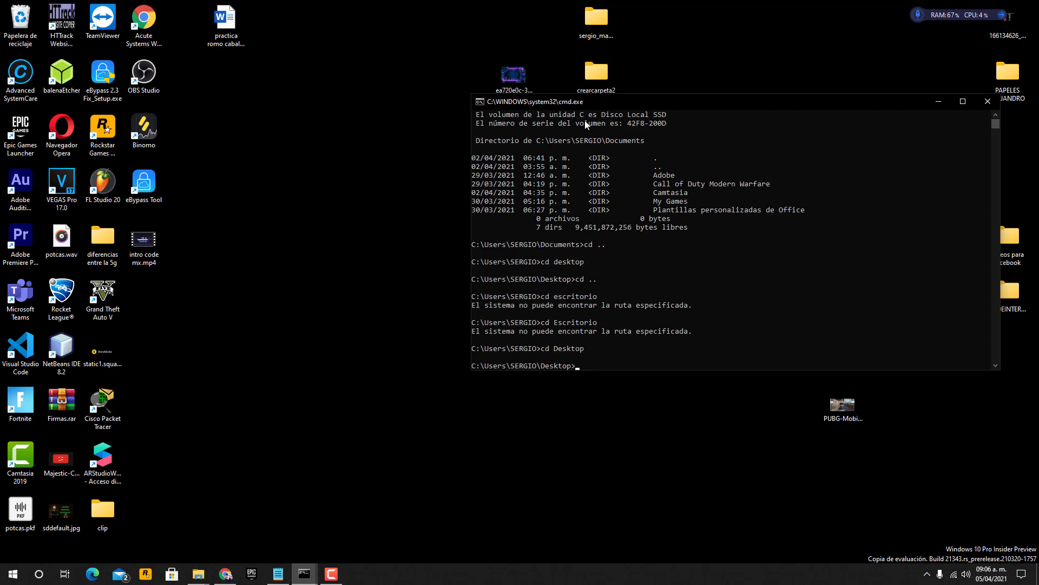
pyautogui.write('cls')
pyautogui.press('Return')
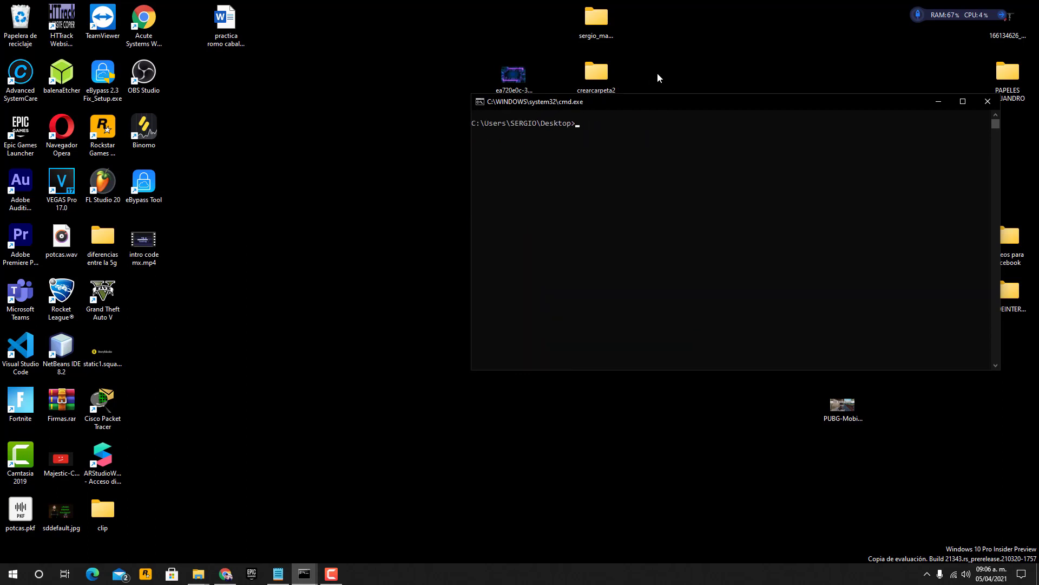
pyautogui.moveTo(206, 105); pyautogui.dragTo(259, 351)
pyautogui.click(577, 138)
pyautogui.moveTo(587, 105); pyautogui.dragTo(492, 115)
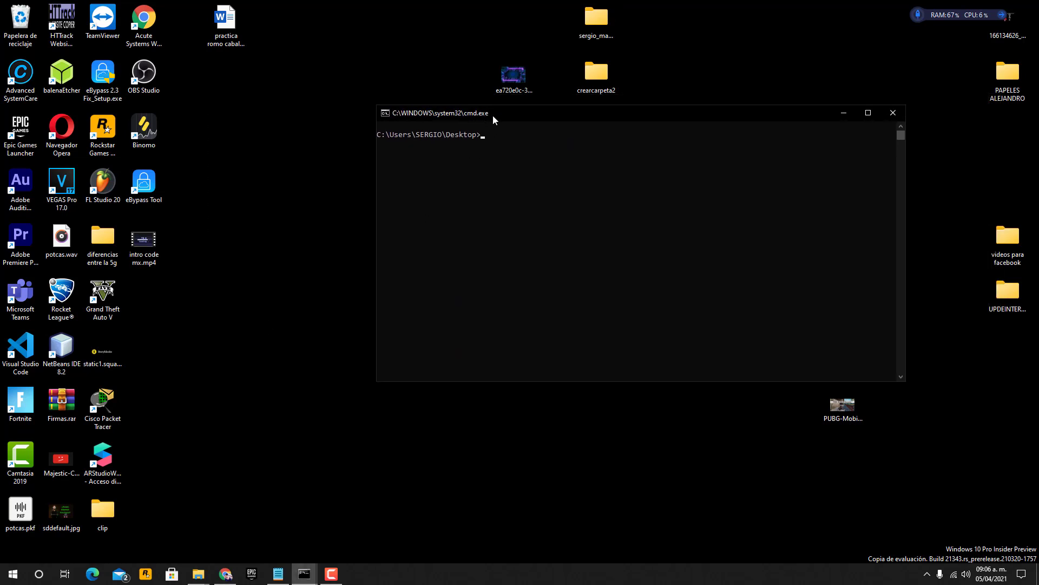
pyautogui.write('m')
pyautogui.press('Return')
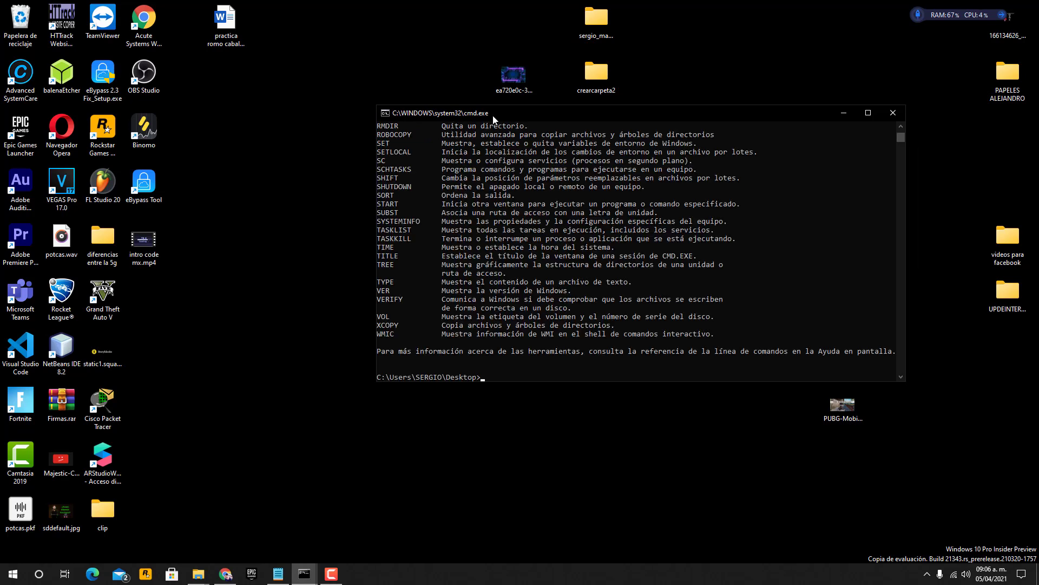
pyautogui.scroll(9, 480, 223)
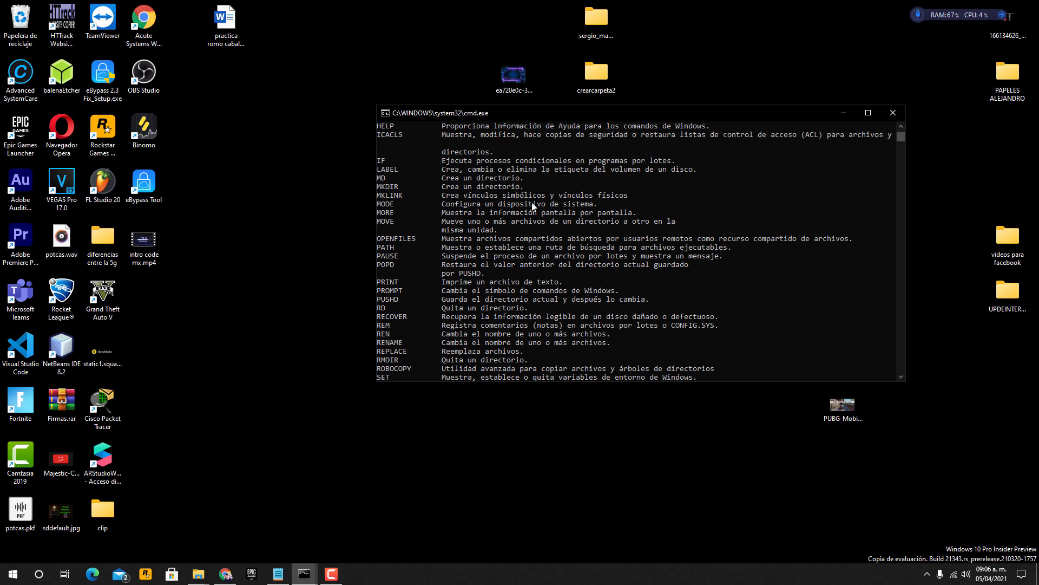
pyautogui.scroll(2, 402, 169)
pyautogui.scroll(5, 402, 167)
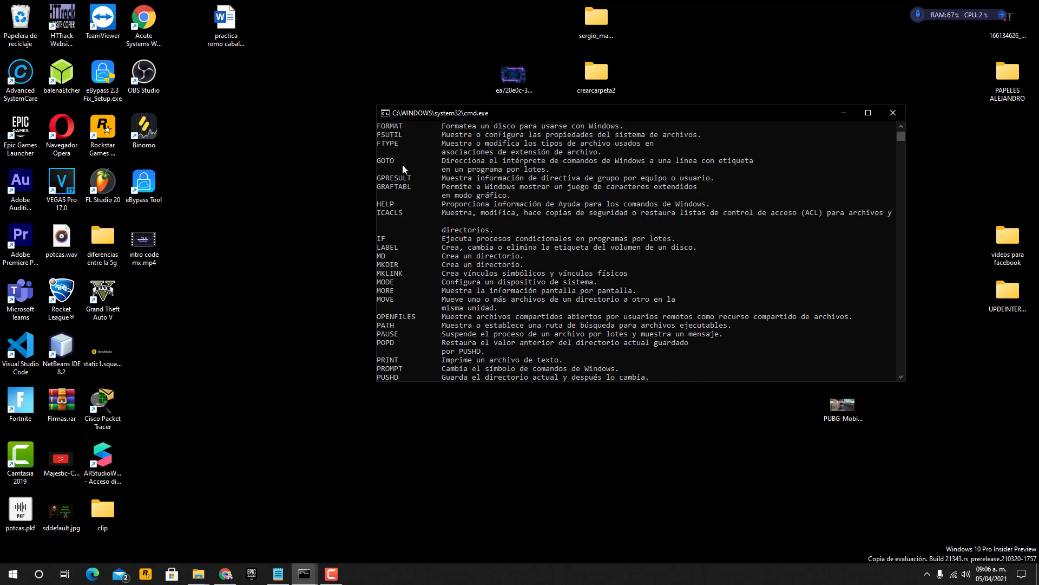
pyautogui.scroll(-3, 402, 162)
pyautogui.scroll(-2, 441, 222)
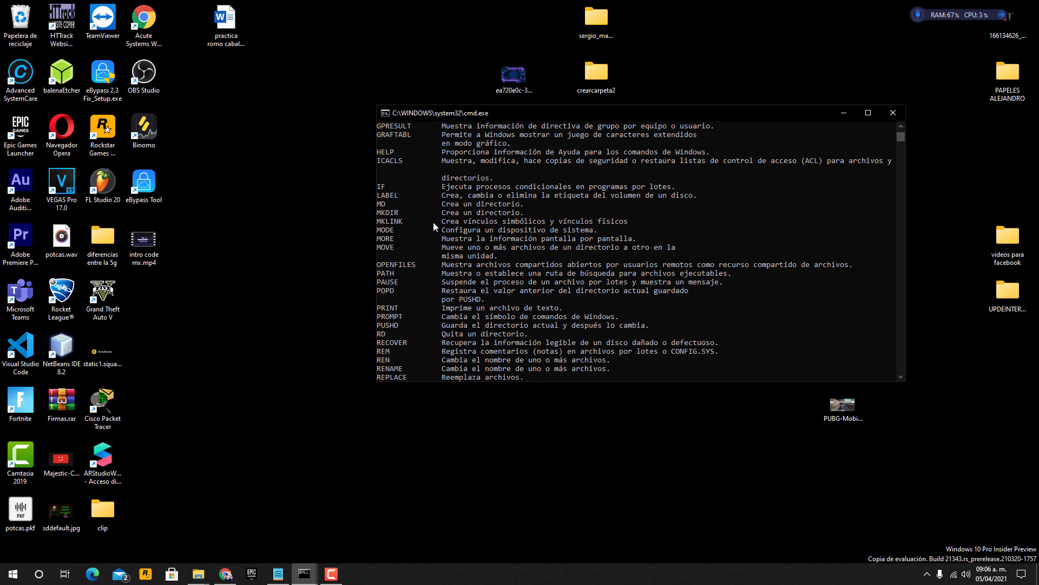
pyautogui.scroll(-5, 433, 226)
pyautogui.scroll(-1, 395, 238)
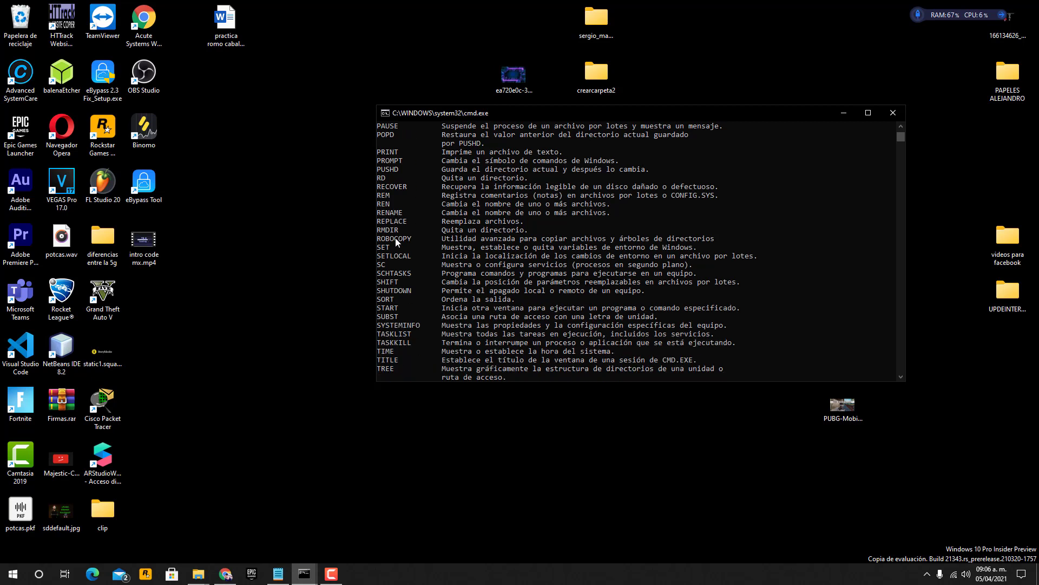
pyautogui.scroll(6, 388, 246)
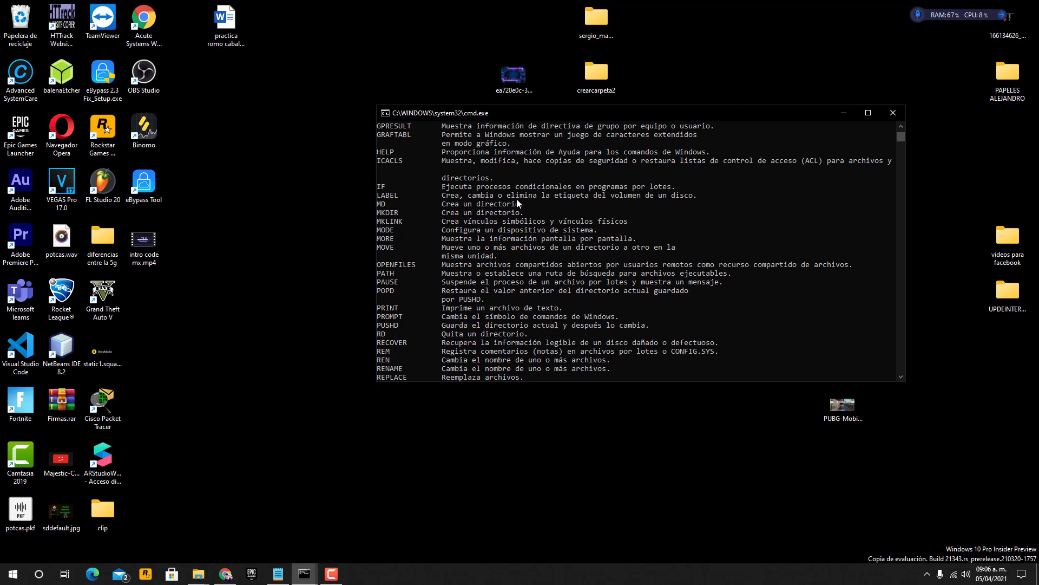
pyautogui.scroll(-15, 516, 199)
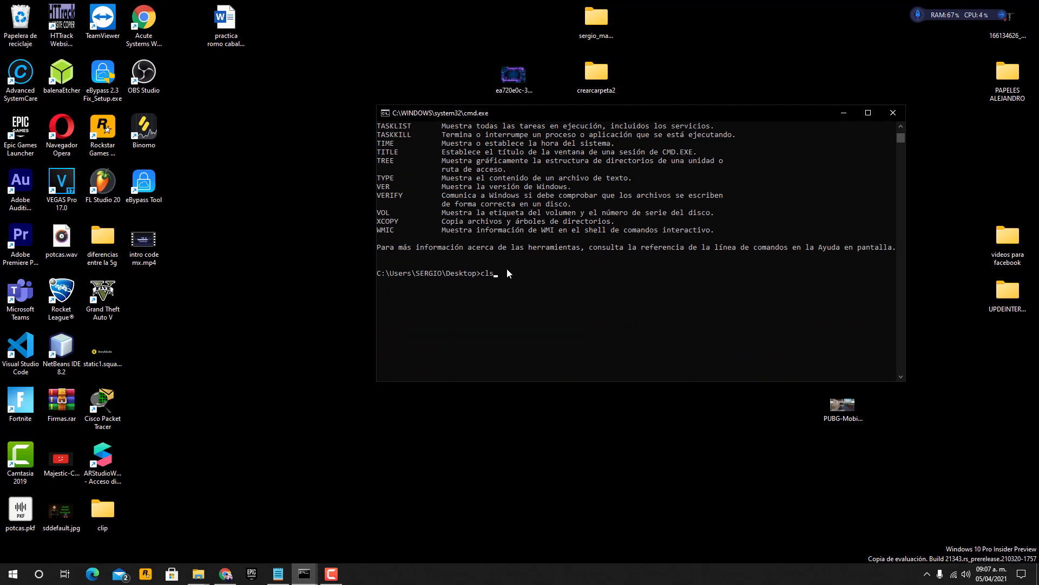
# Clear the screen and create carpeta1 on the Desktop with md carpeta1.
pyautogui.press('Return')
pyautogui.write('md')
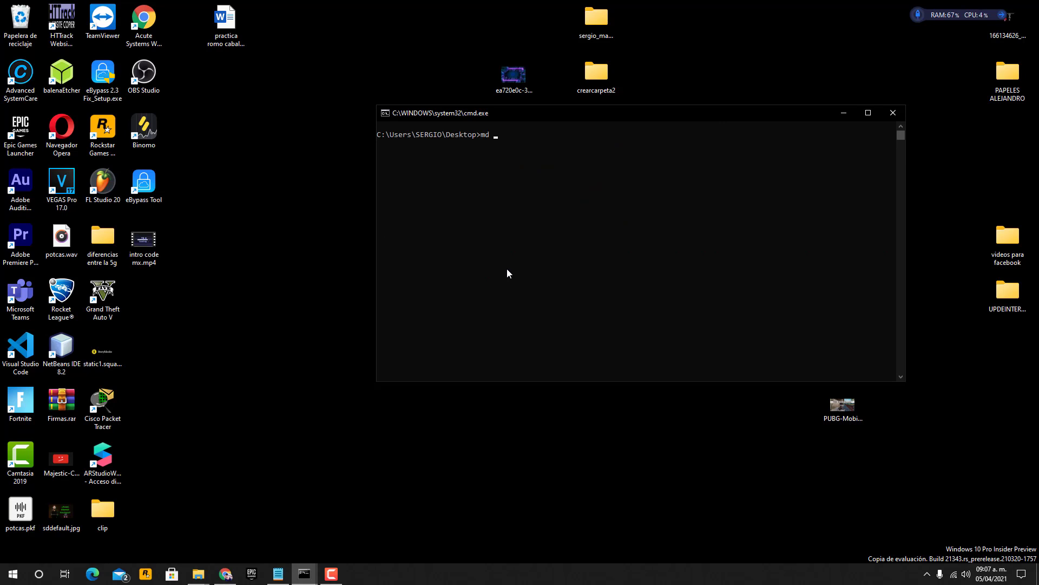
pyautogui.write(' carpeta1')
pyautogui.press('Return')
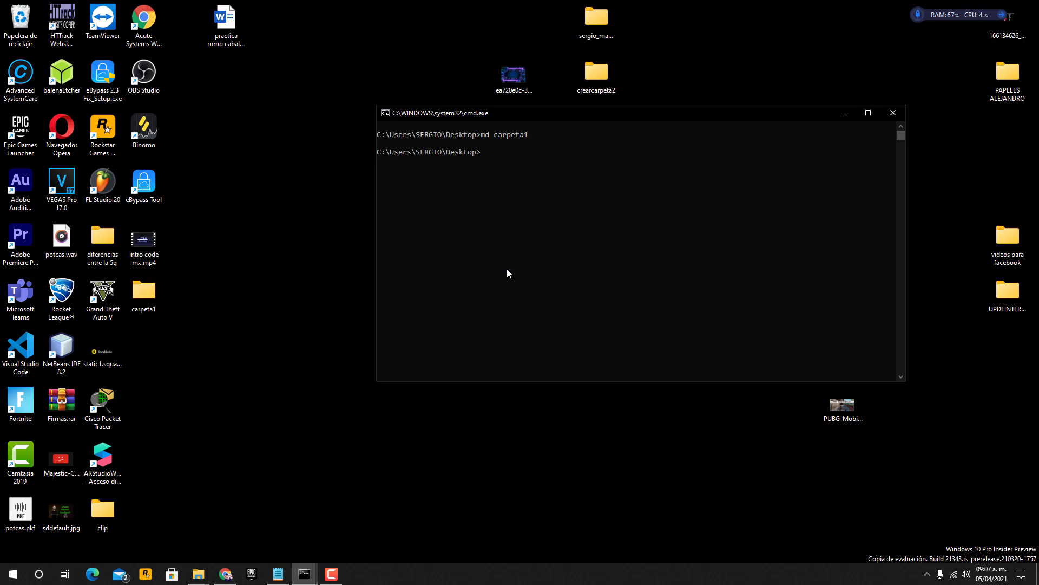
pyautogui.moveTo(144, 292); pyautogui.dragTo(224, 182)
# Move the prompt into carpeta1, open carpeta1 in File Explorer and snap it left.
pyautogui.click(468, 188)
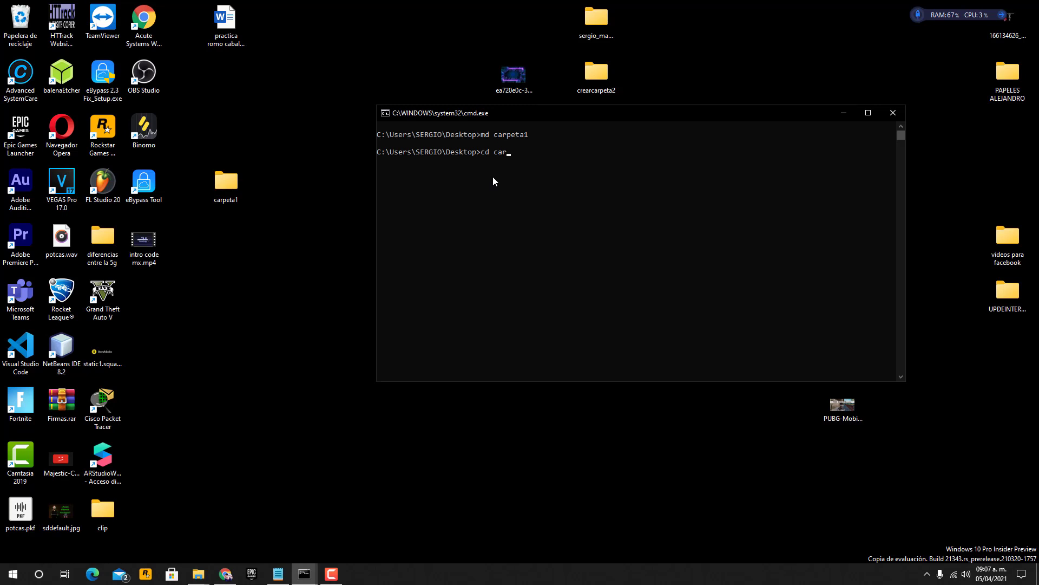
pyautogui.write('cd carpeta')
pyautogui.write('2')
pyautogui.press('Return')
pyautogui.doubleClick(228, 181)
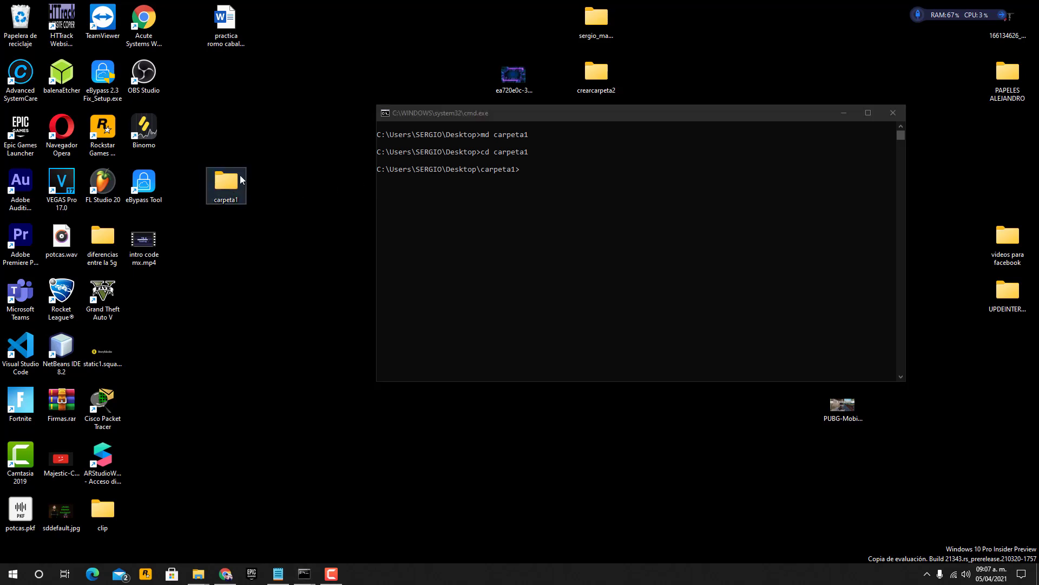
pyautogui.moveTo(583, 51); pyautogui.dragTo(1, 130)
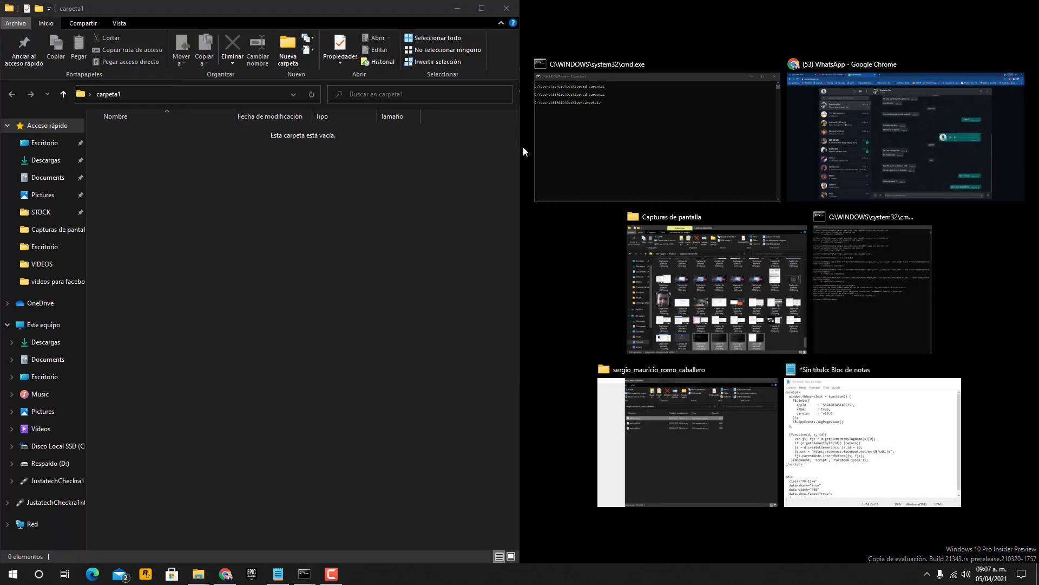
# Snap the console to the right, enlarge its text, and type copy con archivotexto.txt.
pyautogui.click(617, 145)
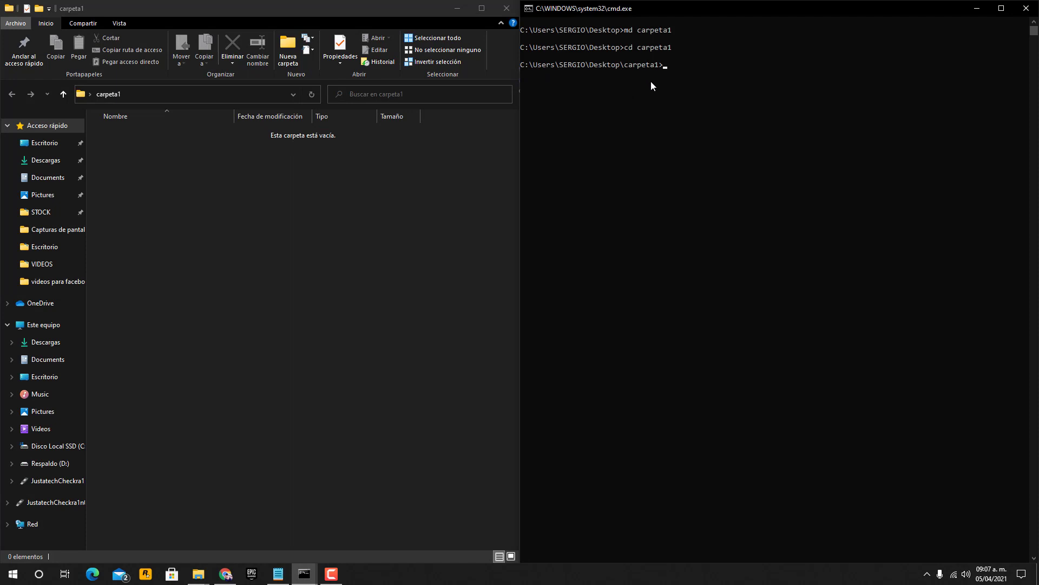
pyautogui.keyDown('ctrl'); pyautogui.scroll(5, 650, 80); pyautogui.keyUp('ctrl')
pyautogui.keyDown('ctrl'); pyautogui.scroll(1, 697, 104); pyautogui.keyUp('ctrl')
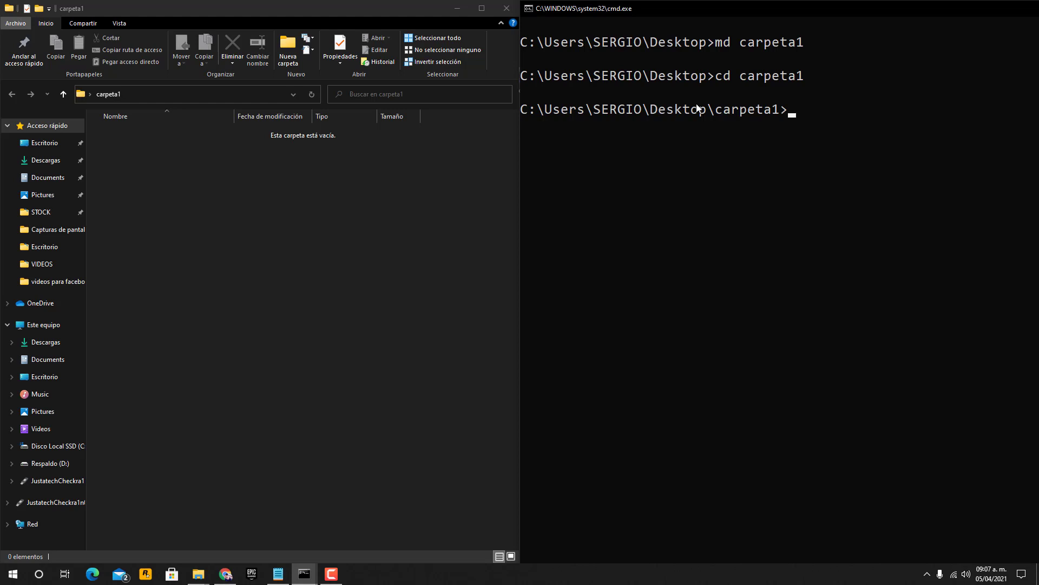
pyautogui.write('copy con archivo')
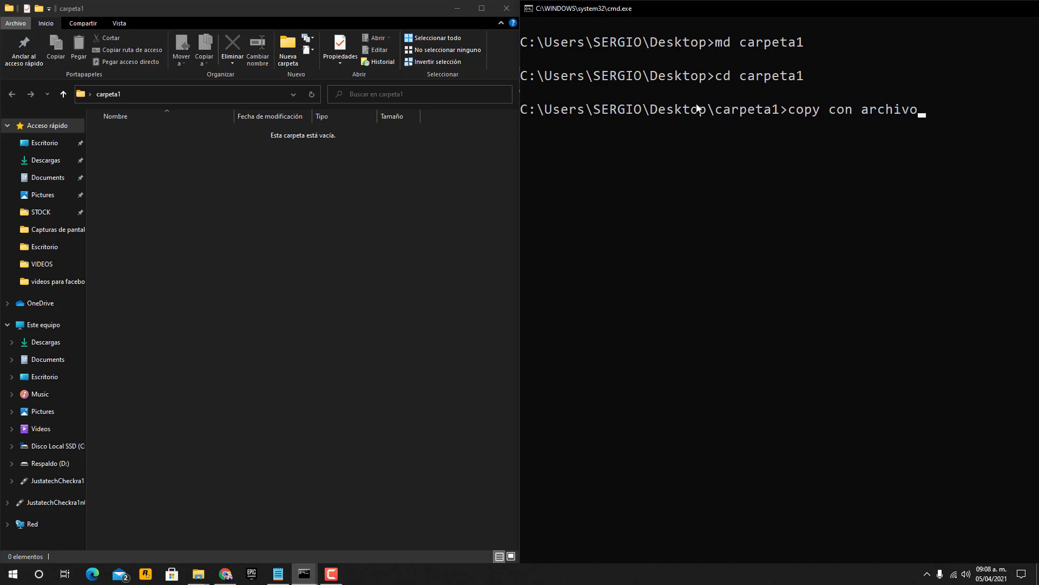
pyautogui.write('texto.txt')
pyautogui.click(277, 574)
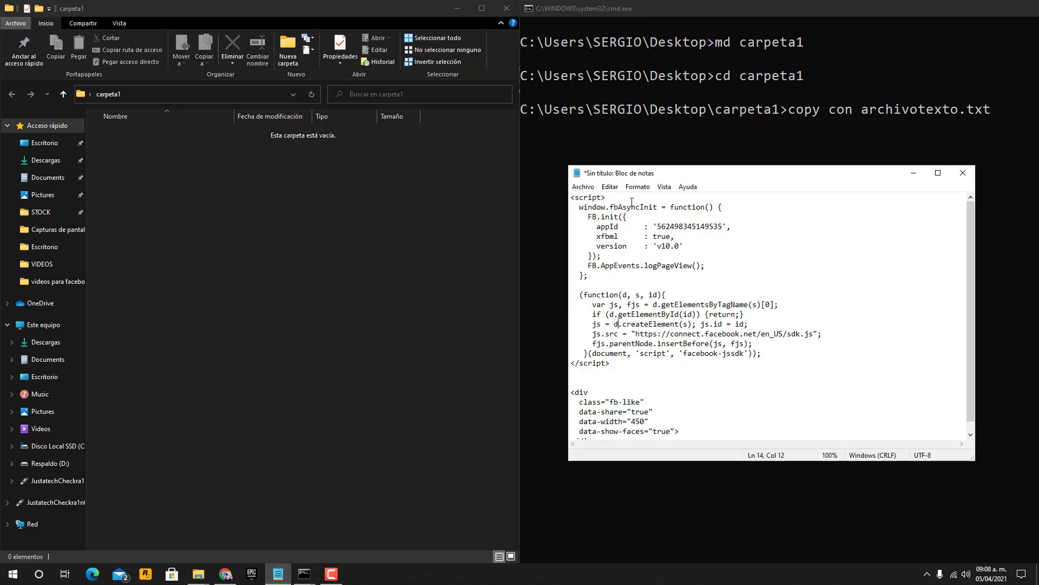
pyautogui.moveTo(610, 171); pyautogui.dragTo(279, 50)
pyautogui.click(252, 66)
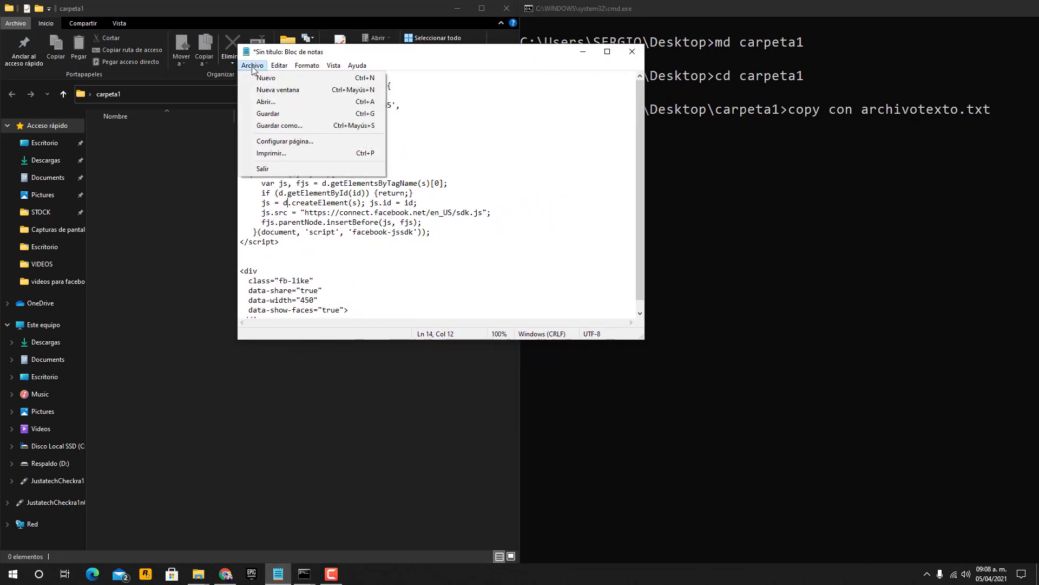
pyautogui.click(276, 126)
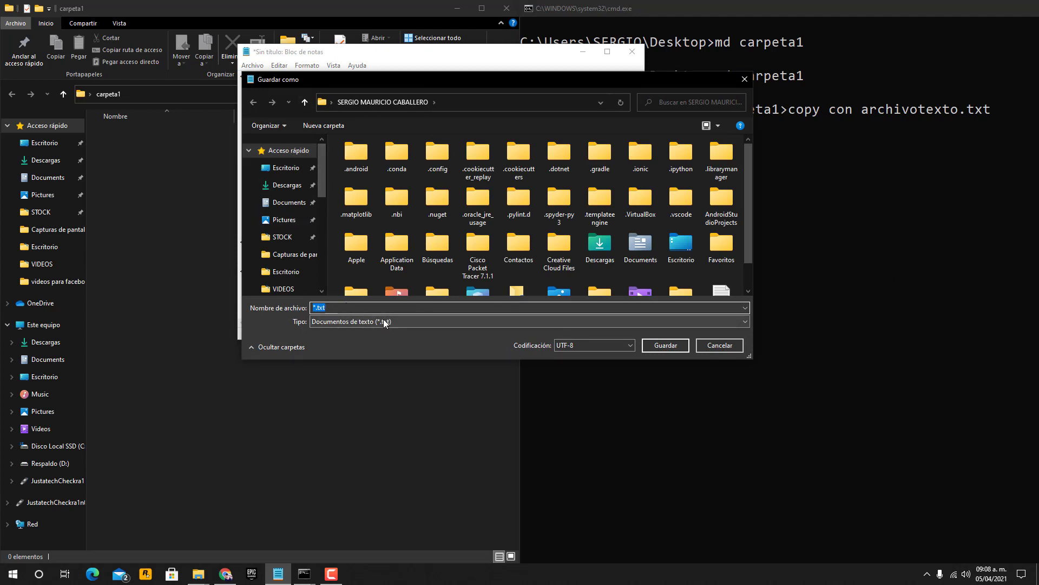
pyautogui.click(741, 83)
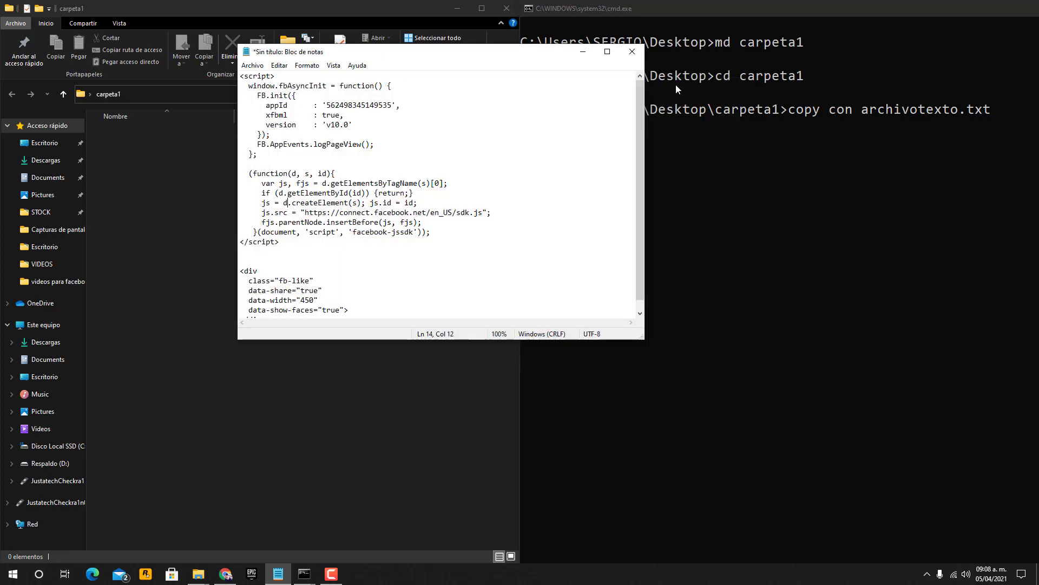
pyautogui.click(583, 52)
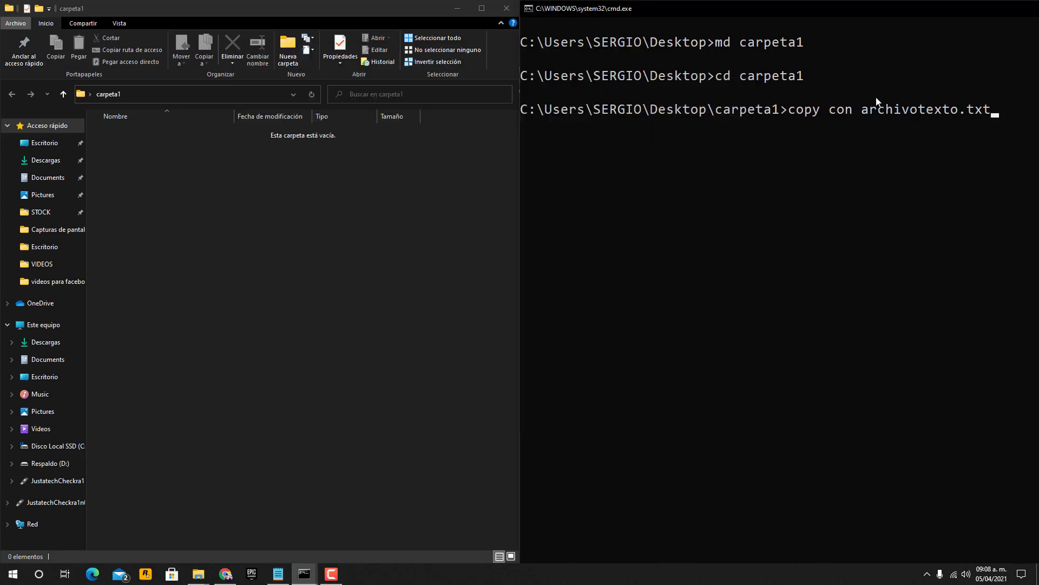
# Start copy con and type two lines giving the writer's first name and surname.
pyautogui.press('Return')
pyautogui.write('hola m')
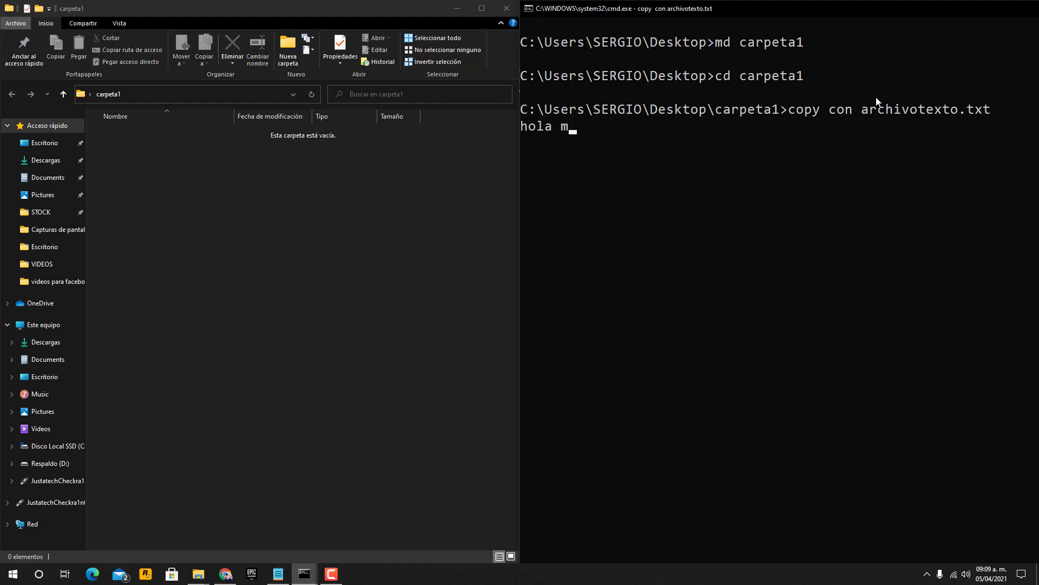
pyautogui.write('i nombre es sertgio')
pyautogui.press('BackSpace')
pyautogui.press('BackSpace')
pyautogui.press('BackSpace')
pyautogui.press('BackSpace')
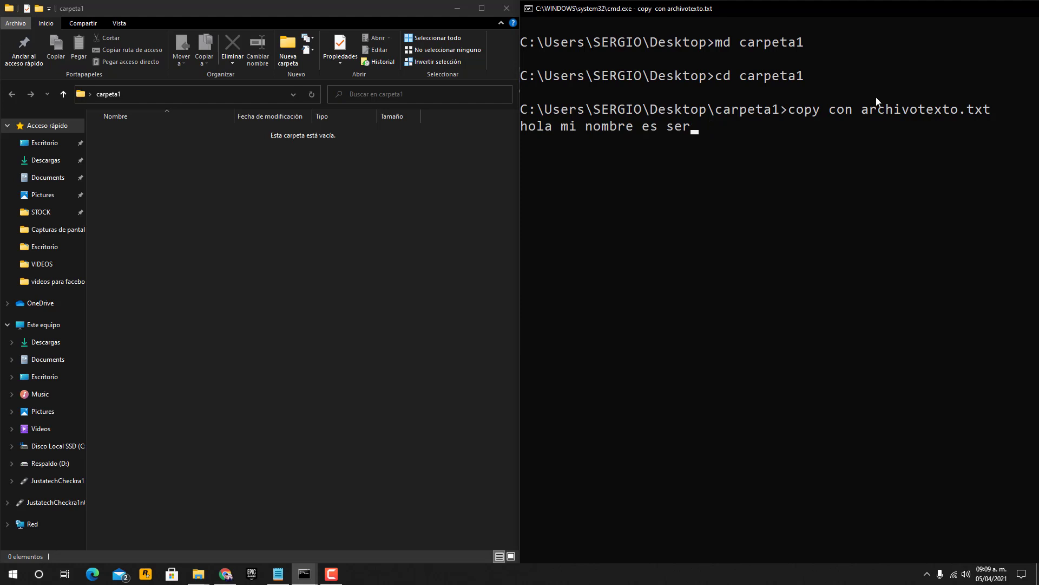
pyautogui.write('gio')
pyautogui.press('Return')
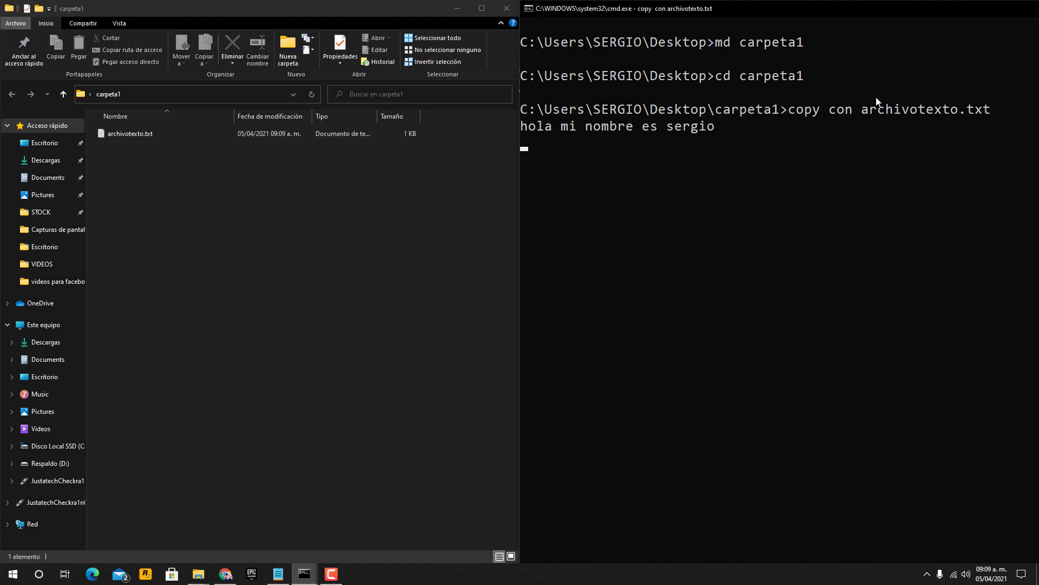
pyautogui.write('mi apellido')
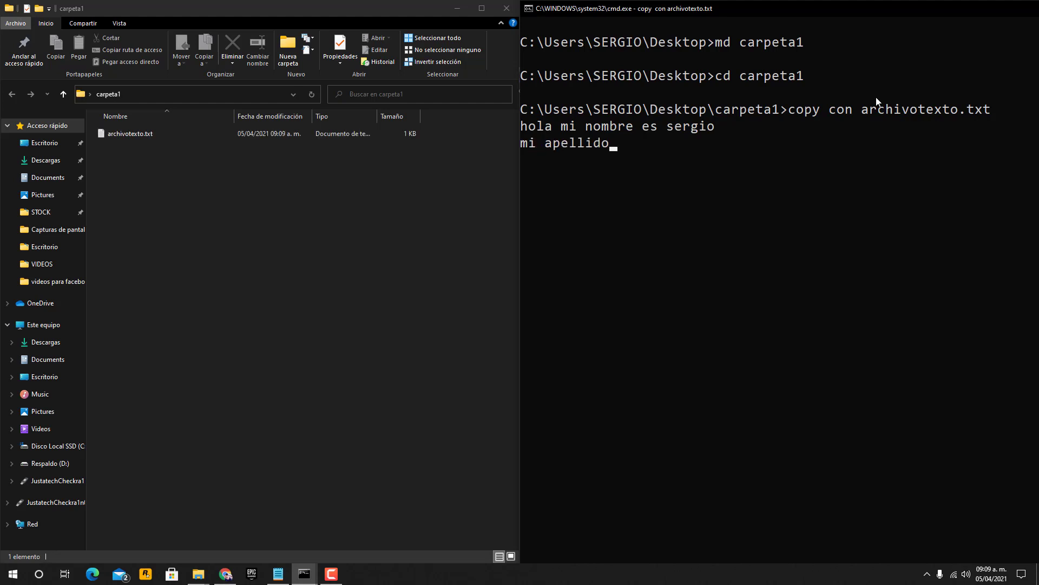
pyautogui.write(' es cabal')
pyautogui.press('BackSpace')
pyautogui.press('BackSpace')
pyautogui.write('ballero')
pyautogui.press('Return')
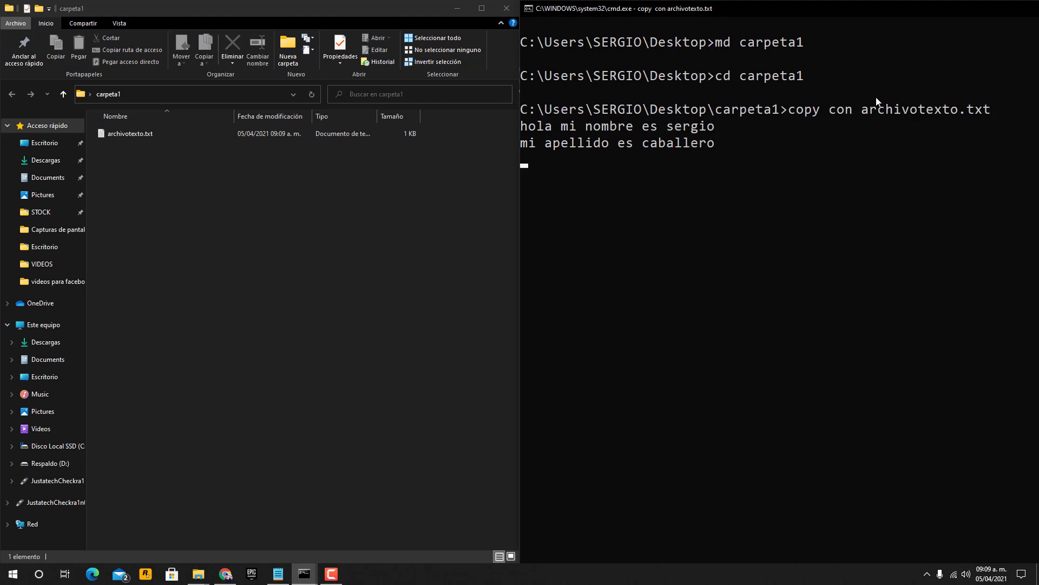
# Add the lines 'tengo 20 años' and 'soy estudiante', then save with Ctrl+Z.
pyautogui.write('tengo 20 años')
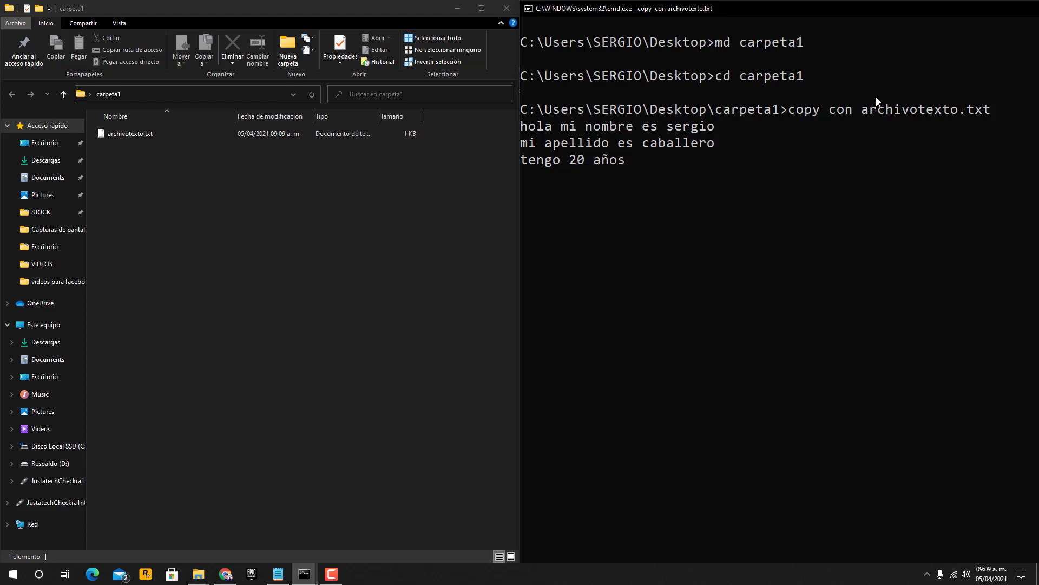
pyautogui.press('Return')
pyautogui.write('soy estudianmt')
pyautogui.press('BackSpace')
pyautogui.press('BackSpace')
pyautogui.write('te')
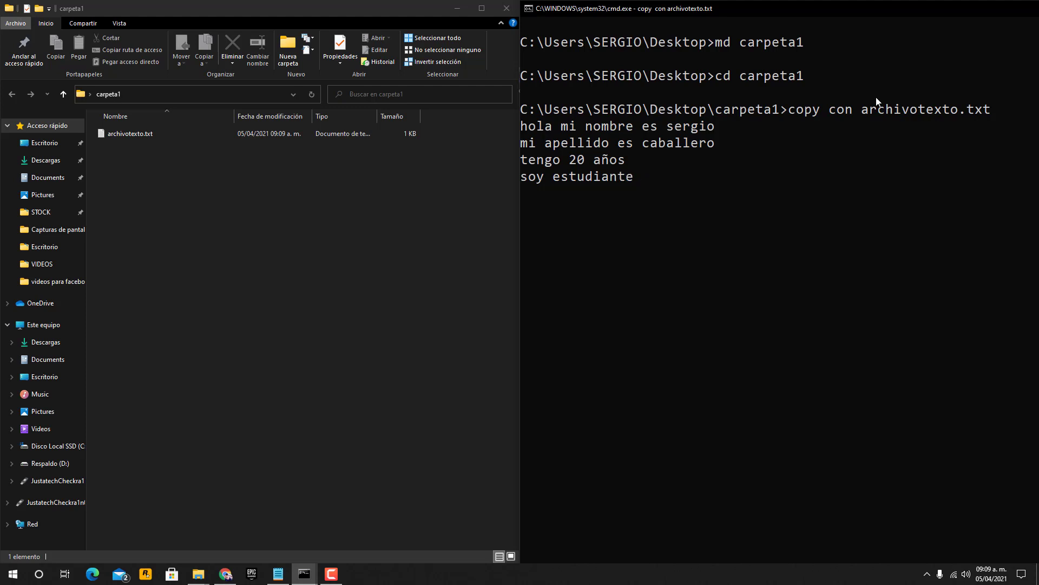
pyautogui.press('Return')
pyautogui.hotkey('ctrl', 'z')
pyautogui.press('Return')
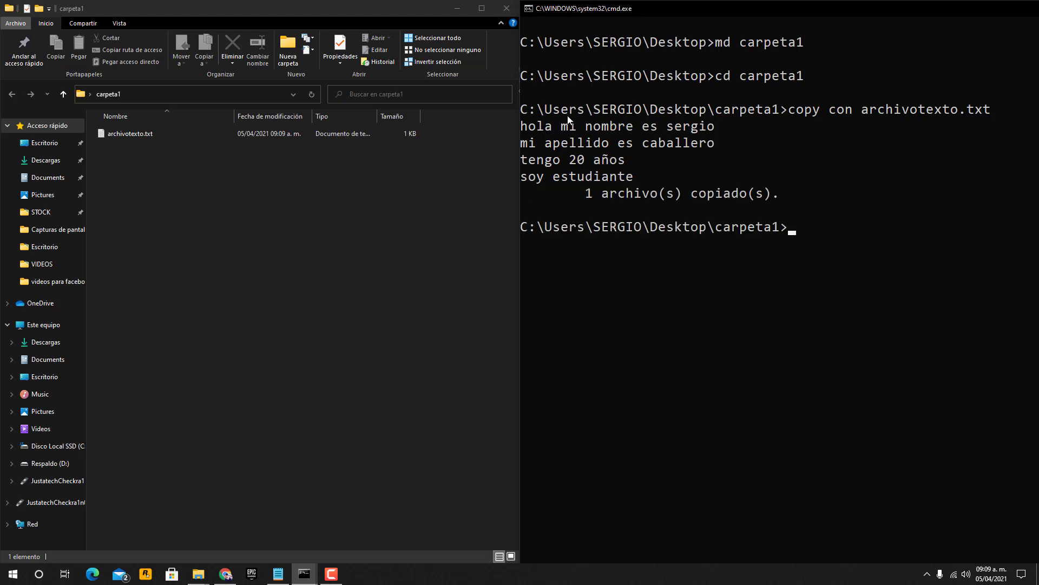